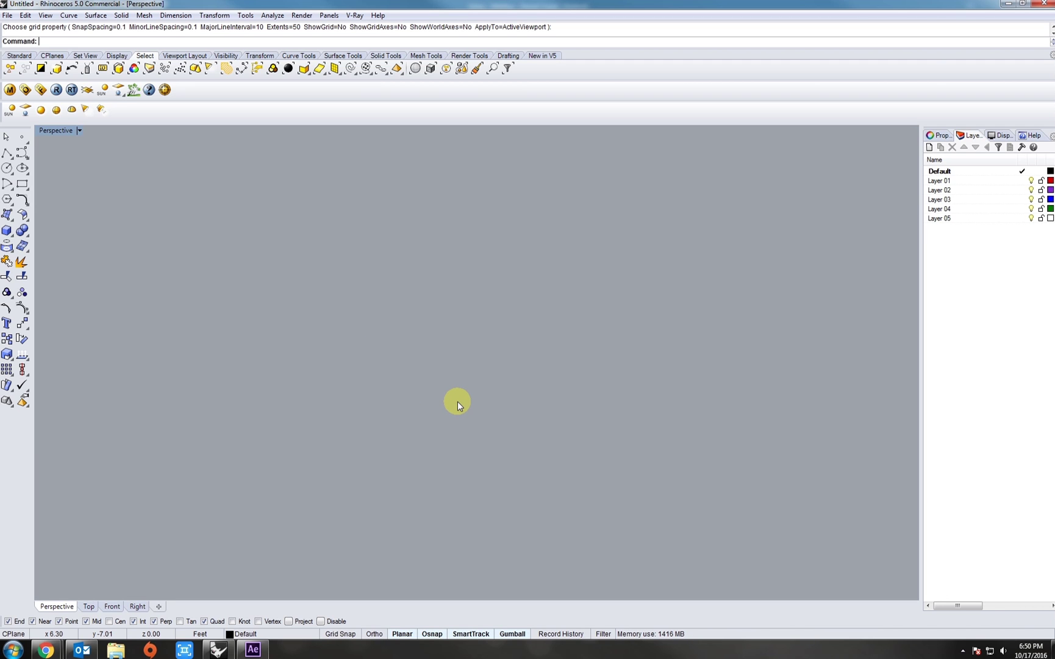
Step: Draw a sphere at the centre of the Perspective view
left_click(7, 232)
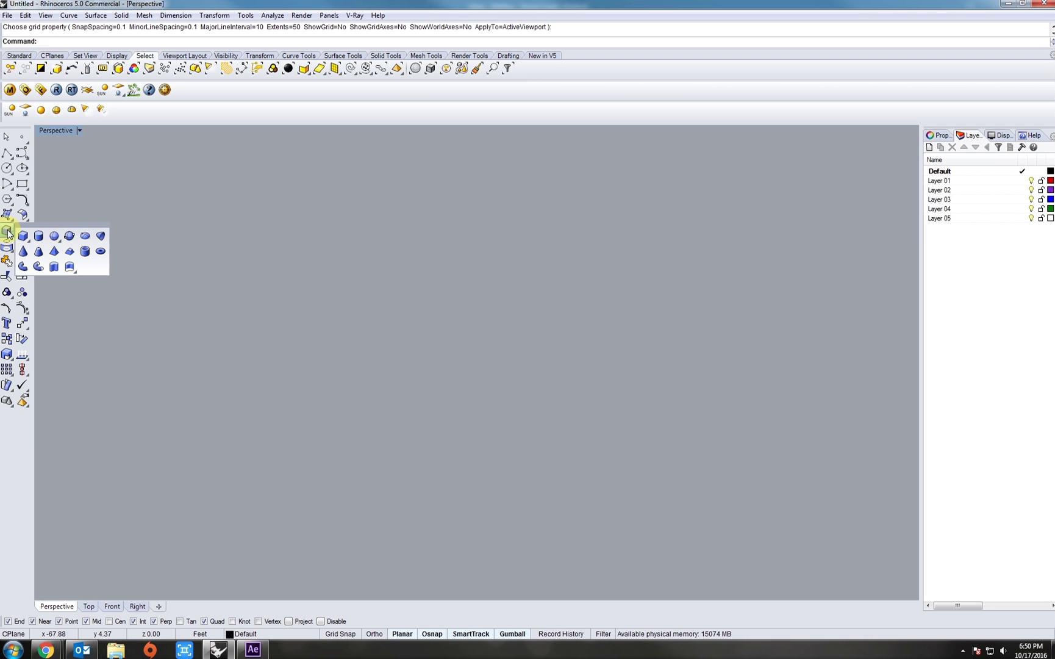
left_click(54, 237)
left_click(435, 380)
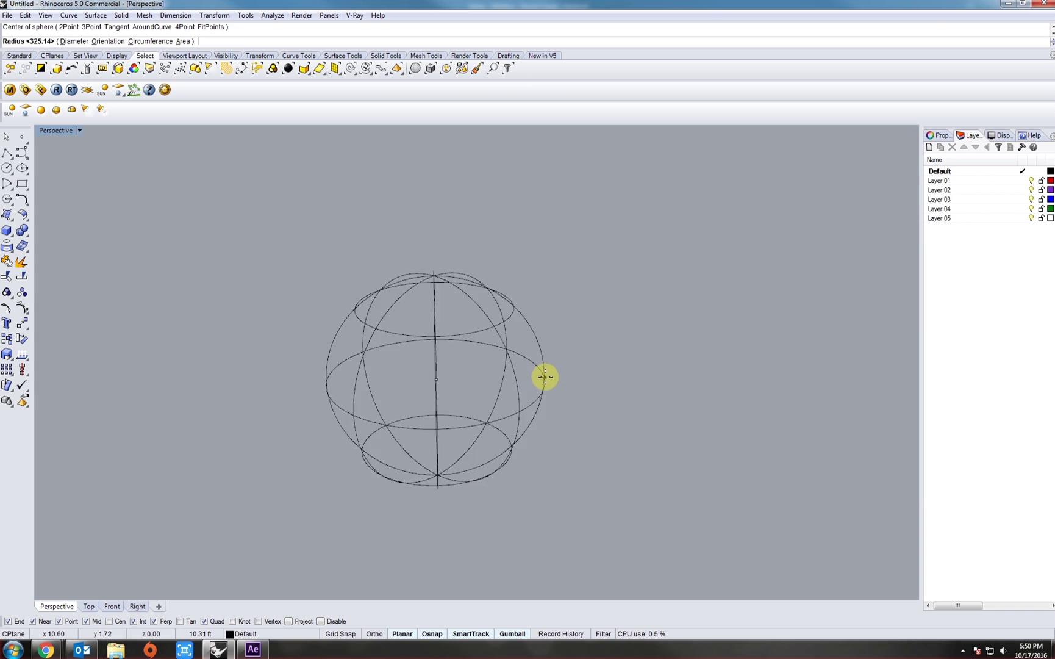
right_click_drag(560, 376, 480, 374)
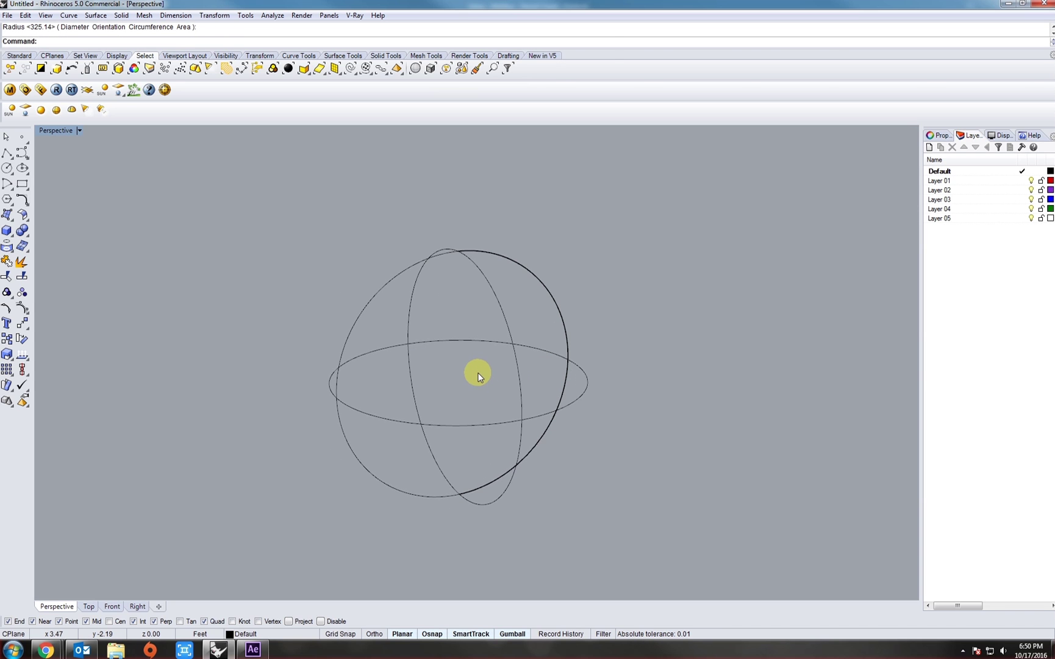
Step: Switch the Perspective viewport to Shaded display and select the sphere
middle_click(478, 372)
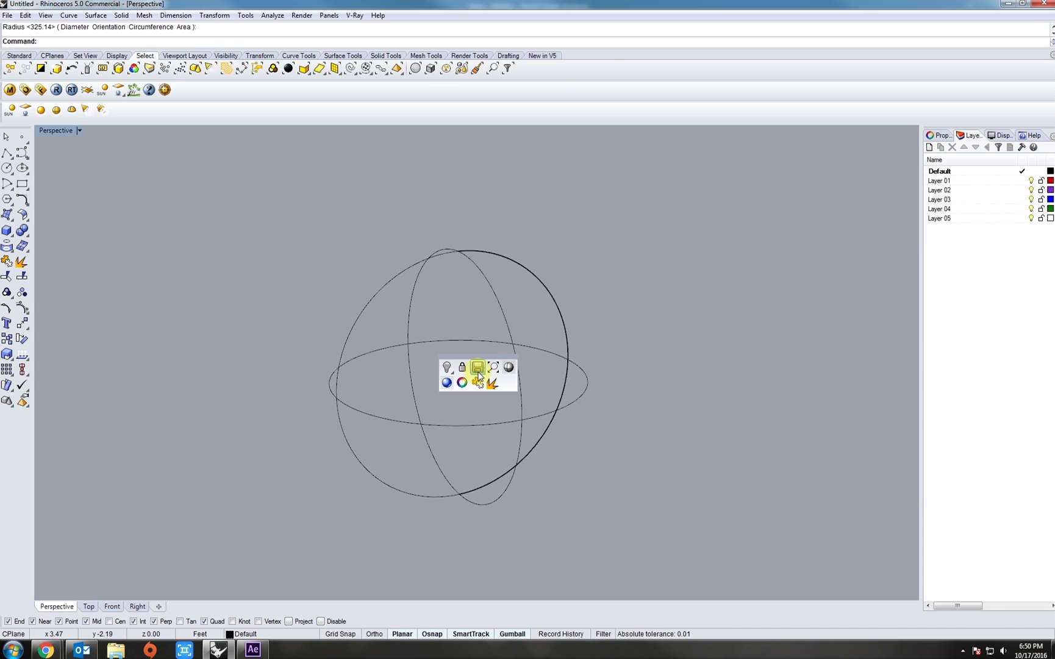
left_click(509, 369)
mouse_move(488, 358)
right_mouse_down()
mouse_move(497, 437)
mouse_move(490, 317)
mouse_move(490, 382)
mouse_move(480, 327)
mouse_move(476, 419)
mouse_move(474, 339)
right_mouse_up()
left_click(474, 339)
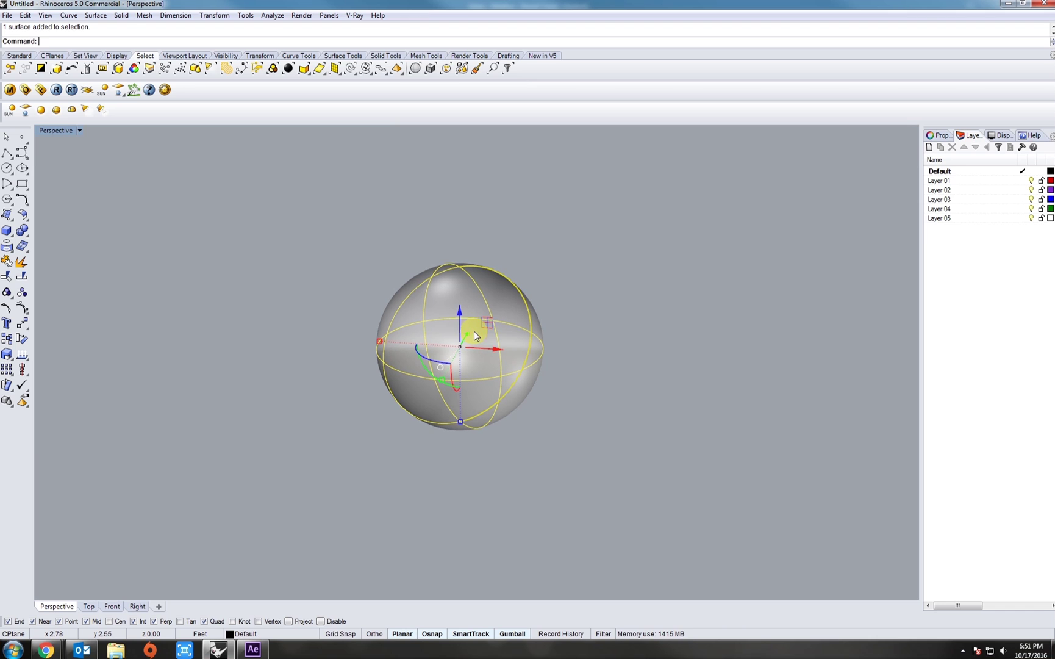
Step: Start the Cage command, fitting it to the sphere's BoundingBox in World orientation
type("Cage")
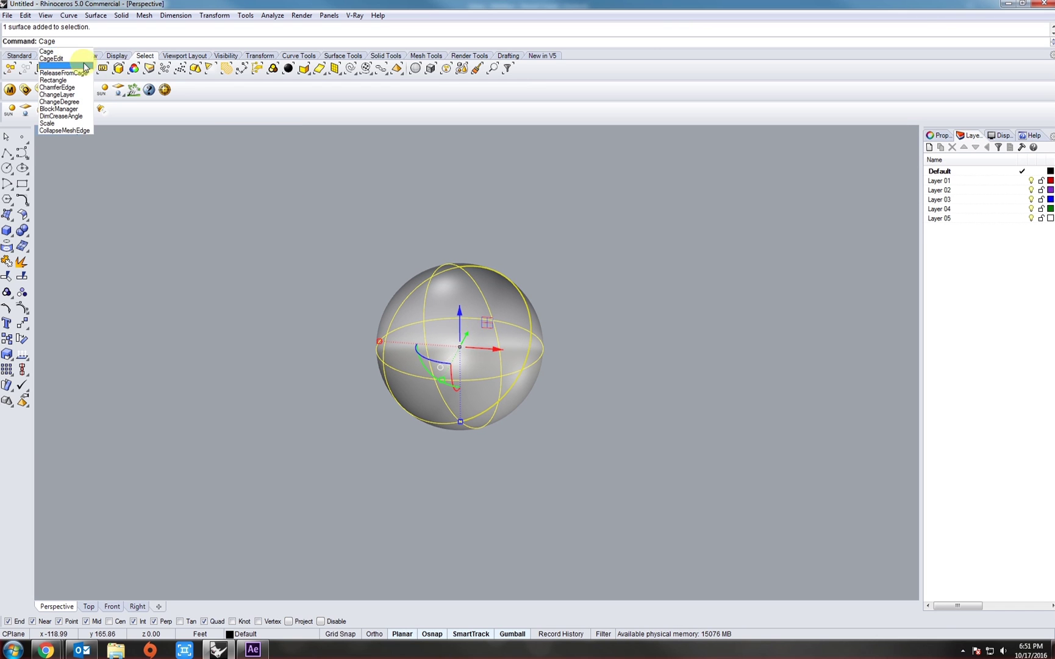
left_click(67, 52)
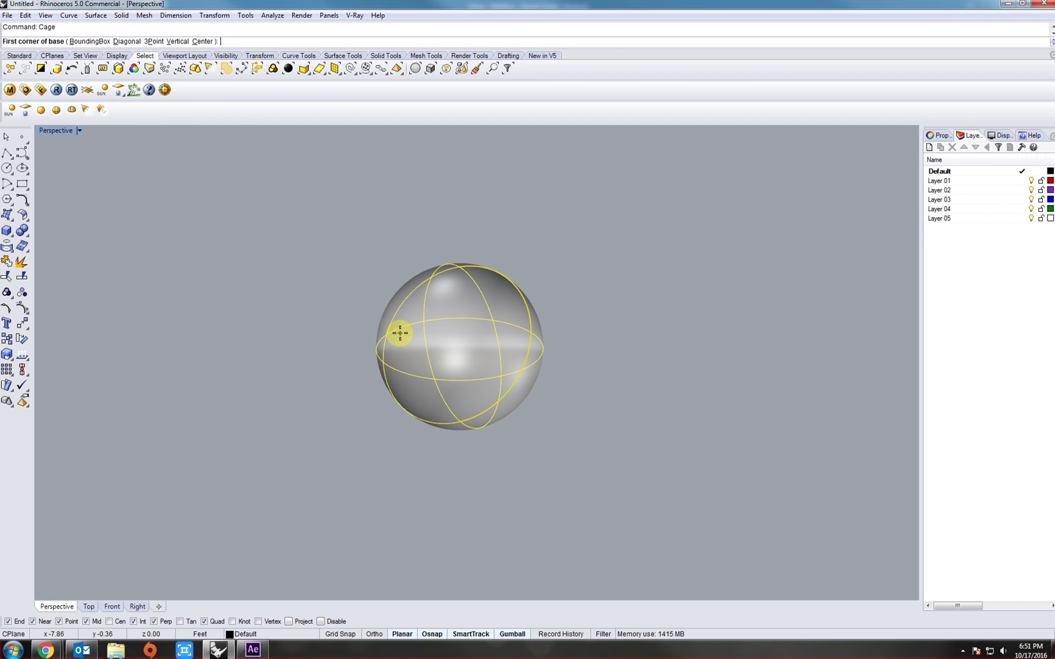
left_click(91, 42)
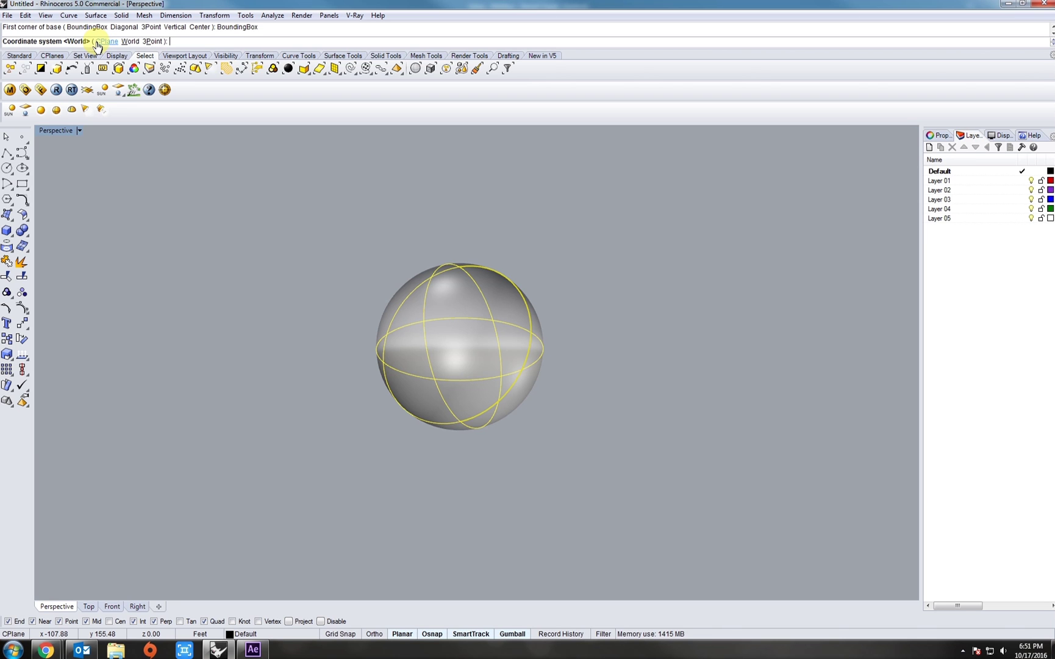
left_click(130, 42)
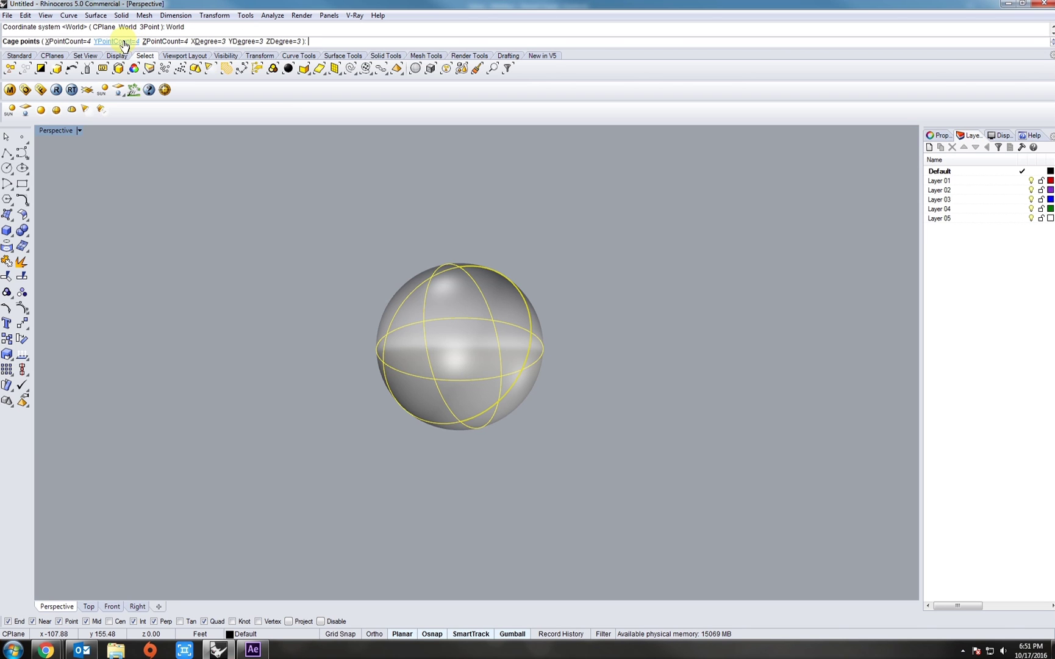
Step: Set the cage to 6 points in X, Y and Z and create it
left_click(129, 42)
type("6")
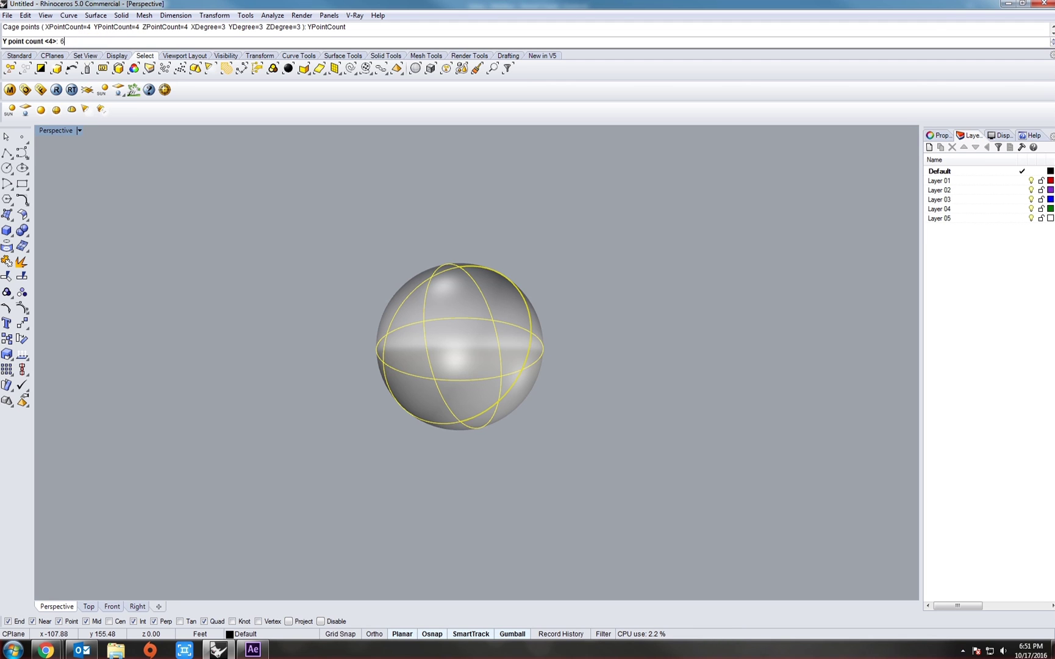
key("Return")
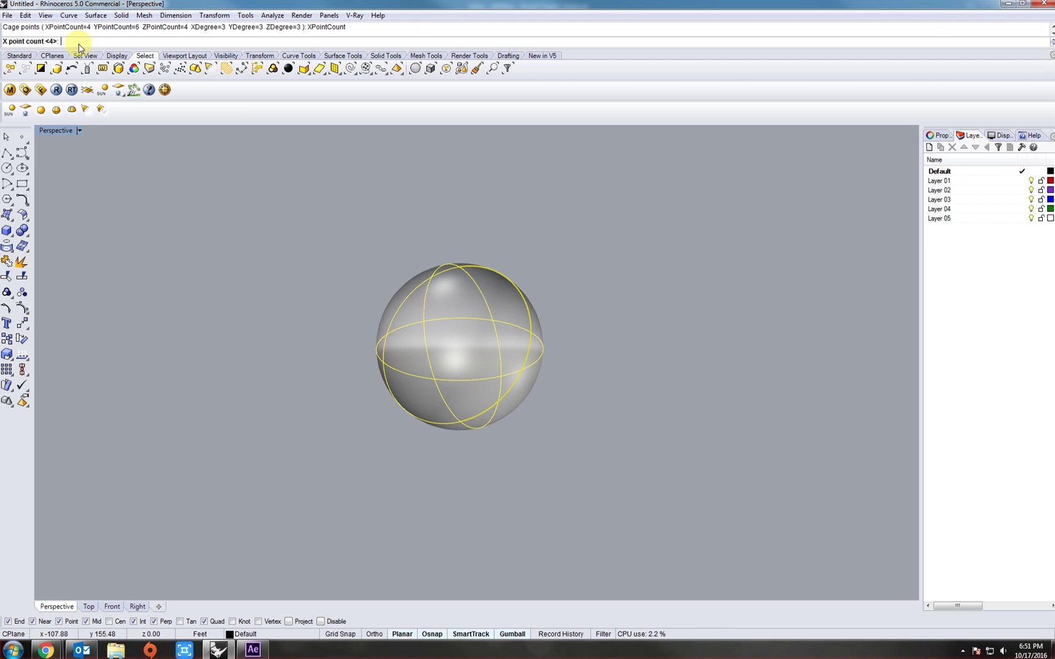
left_click(77, 41)
type("6")
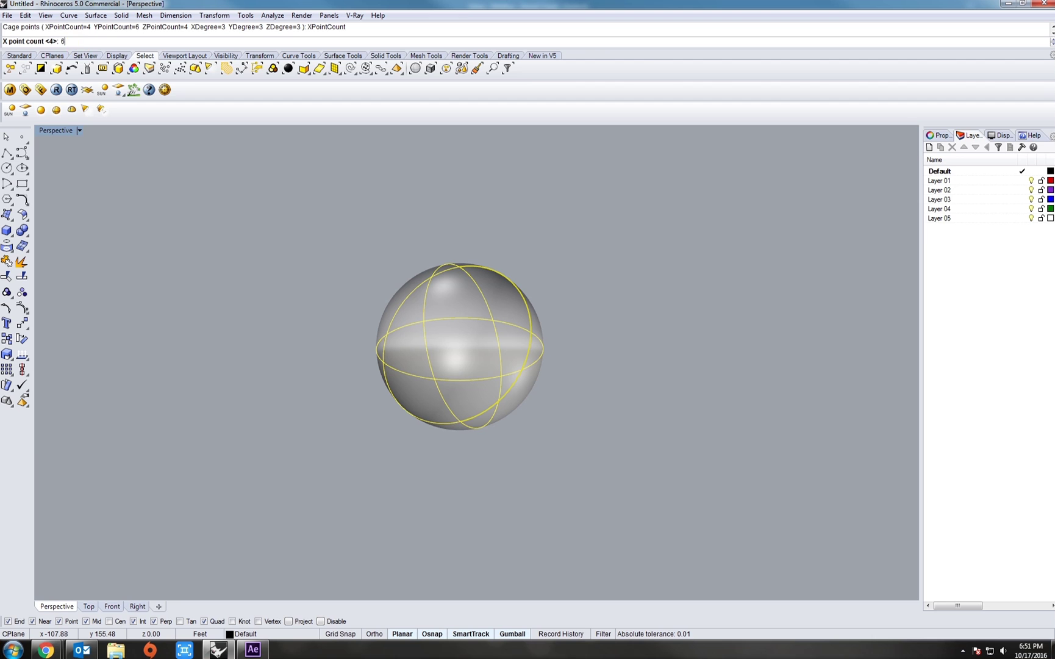
key("Return")
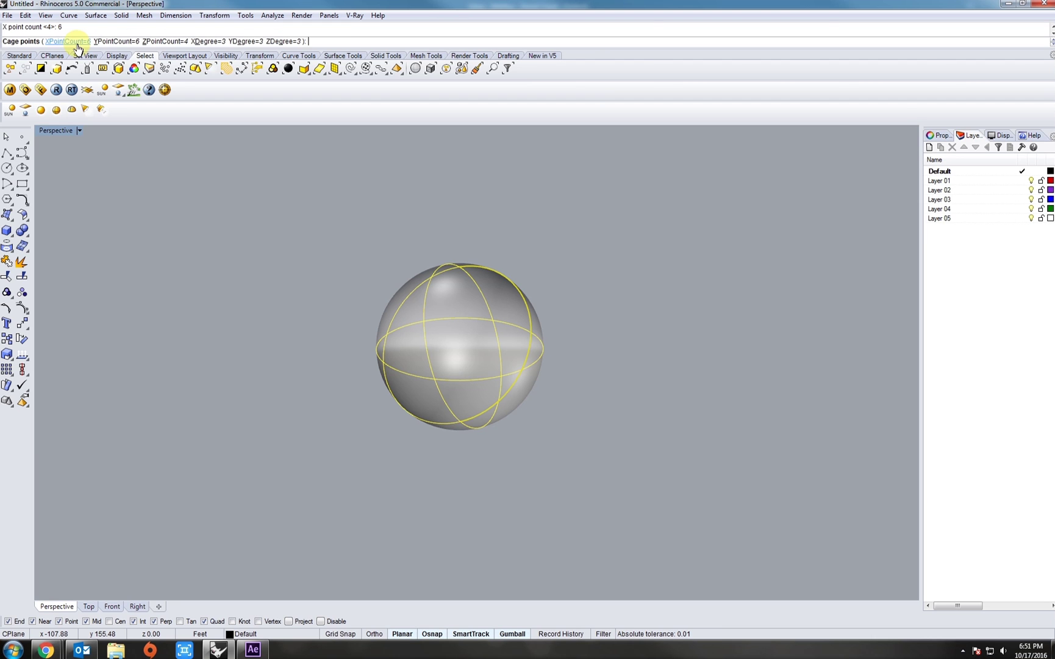
left_click(152, 41)
type("6")
key("Return")
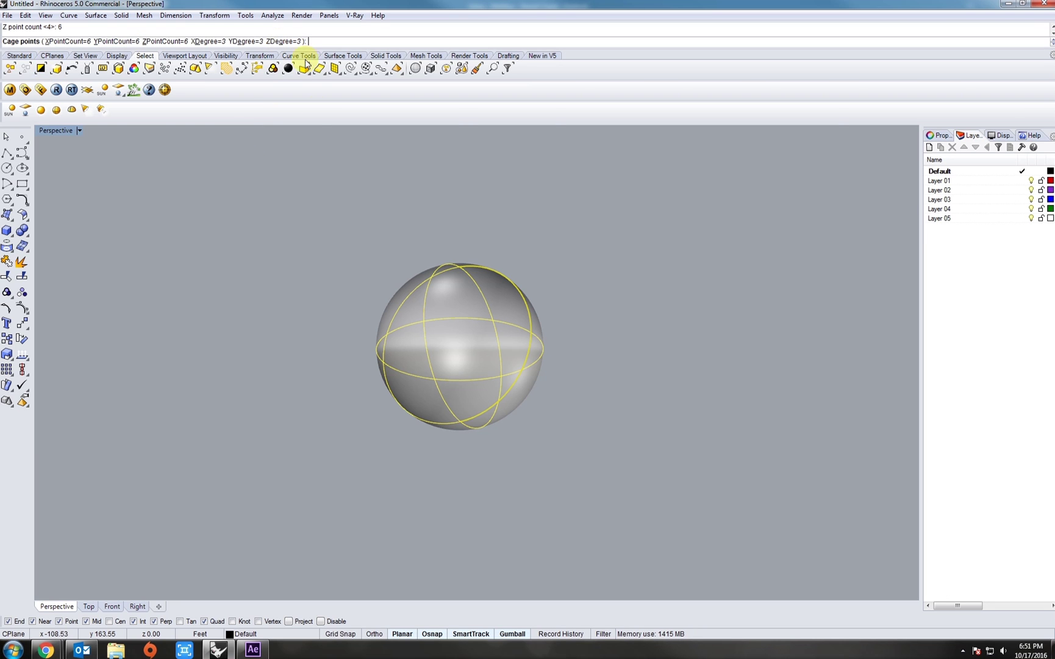
key("Return")
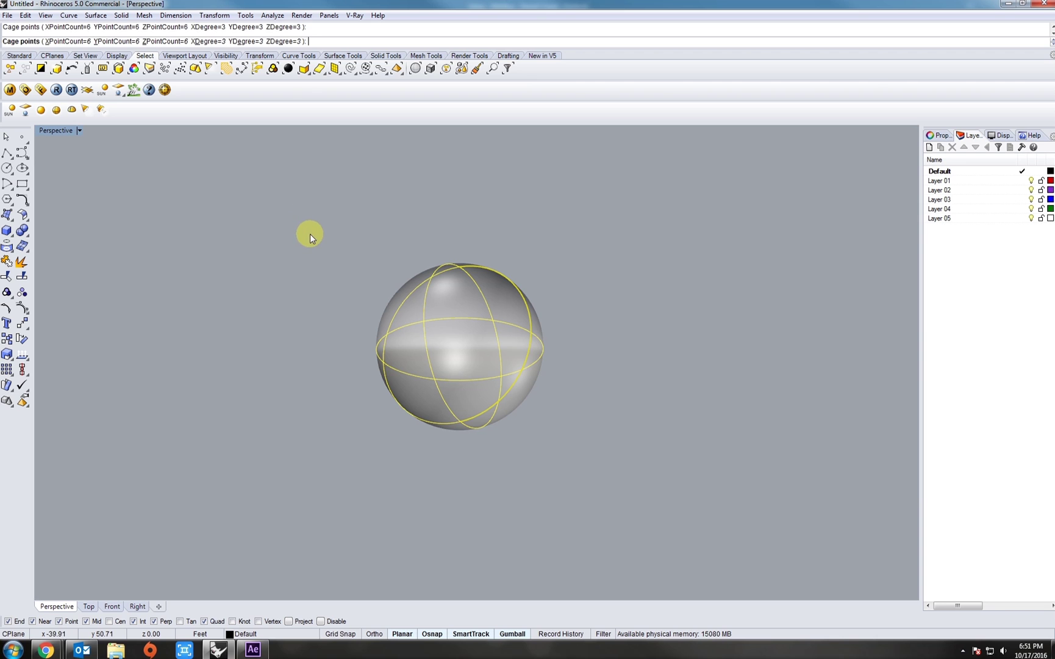
Step: Run CageEdit with the sphere as the captive object and the cage box as control
left_click(365, 219)
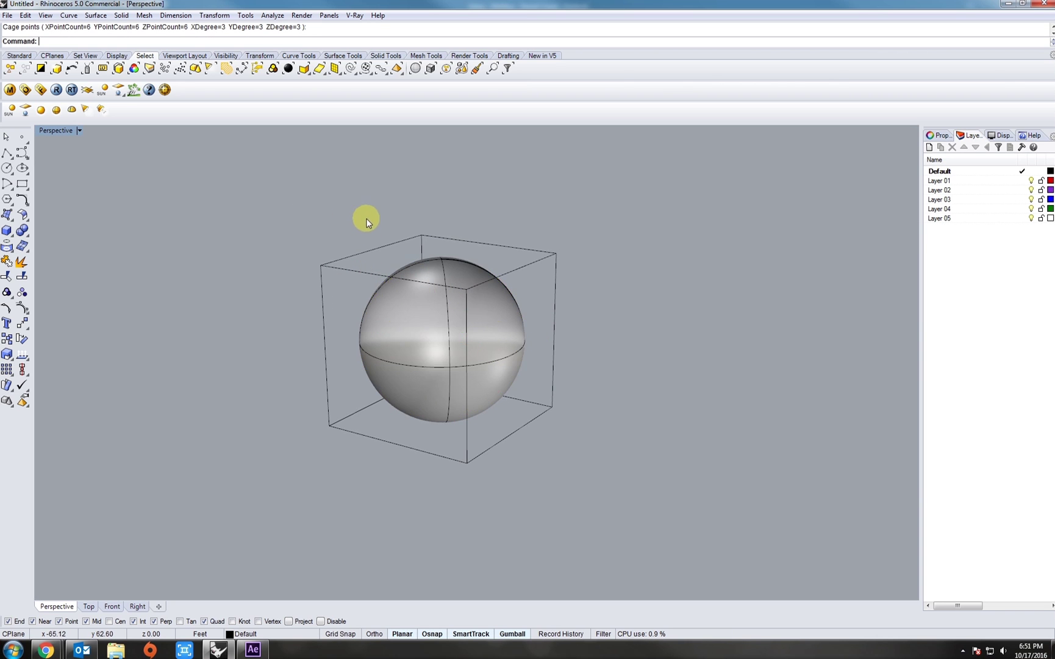
right_click_drag(364, 219, 431, 373)
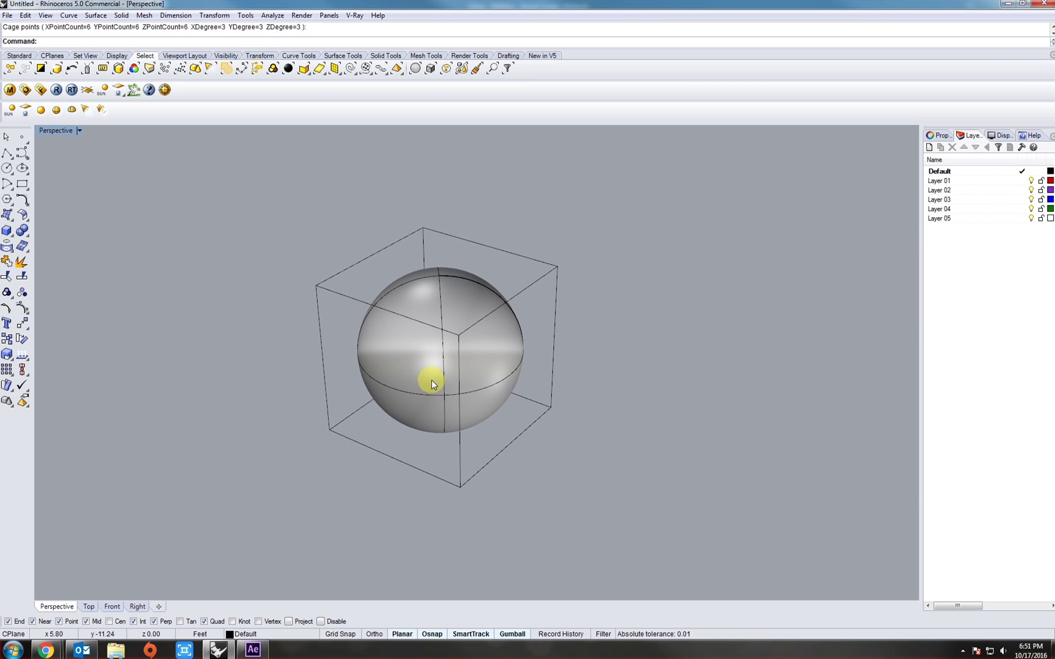
type("CageEd")
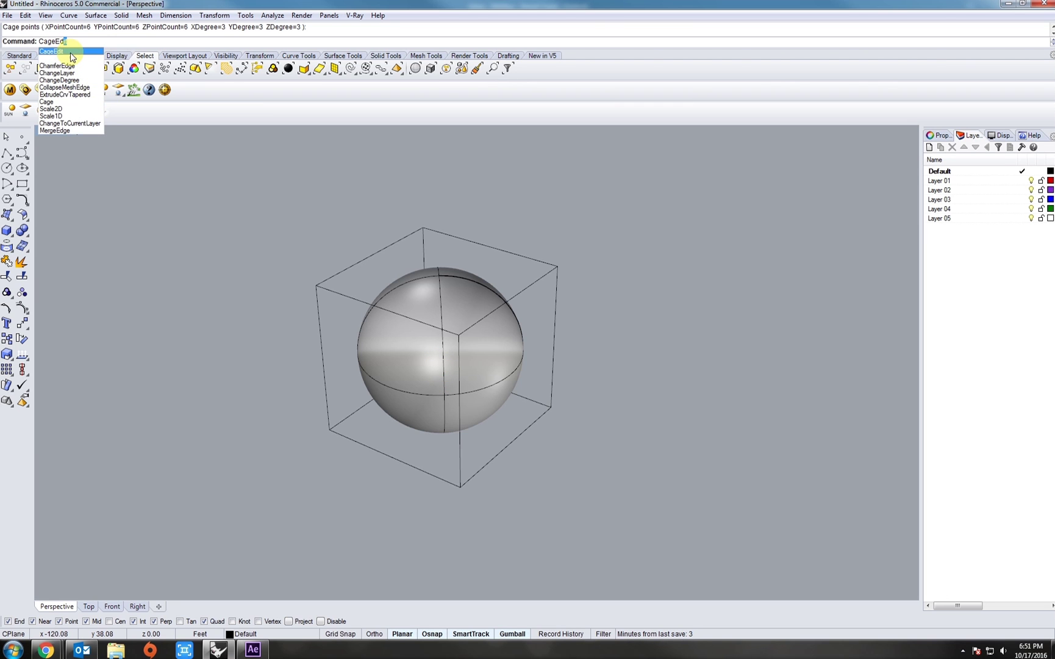
left_click(72, 52)
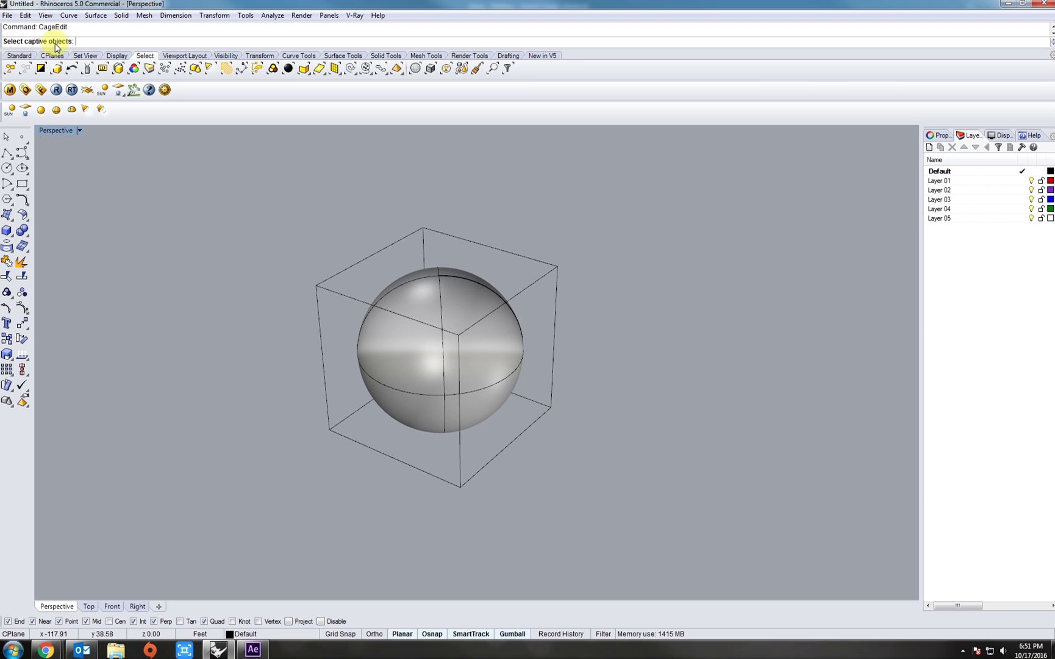
right_click_drag(414, 382, 423, 357)
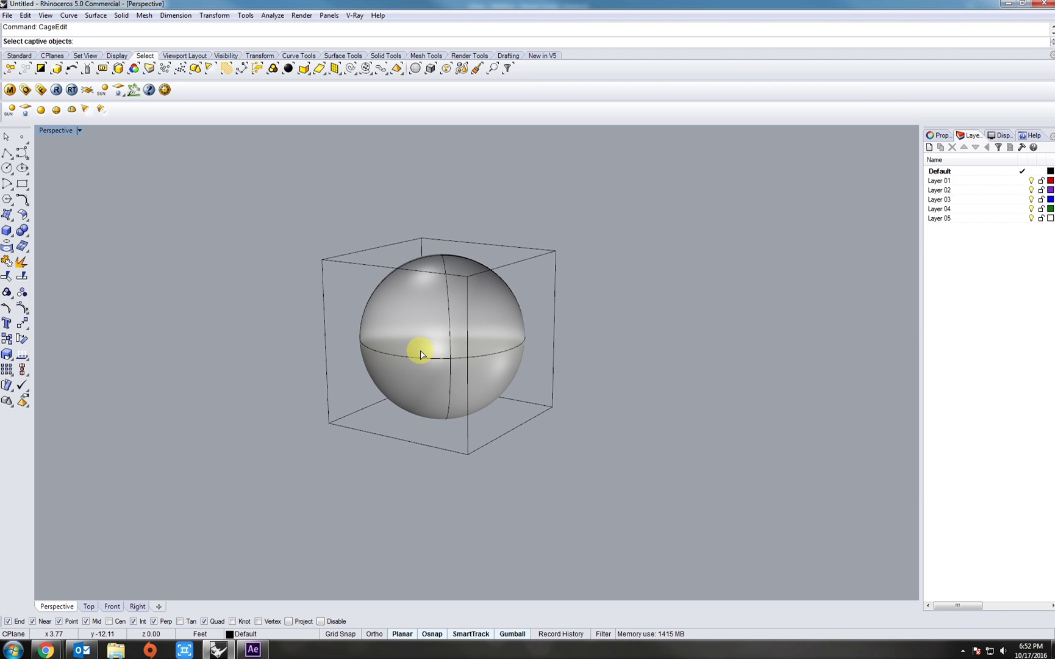
left_click(421, 354)
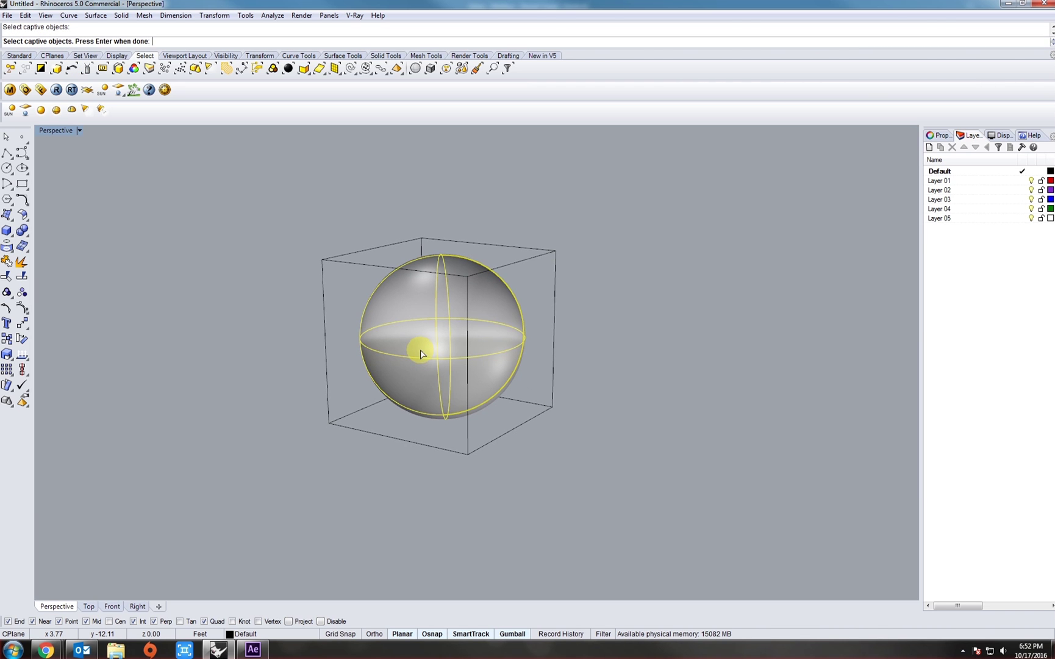
right_click(343, 325)
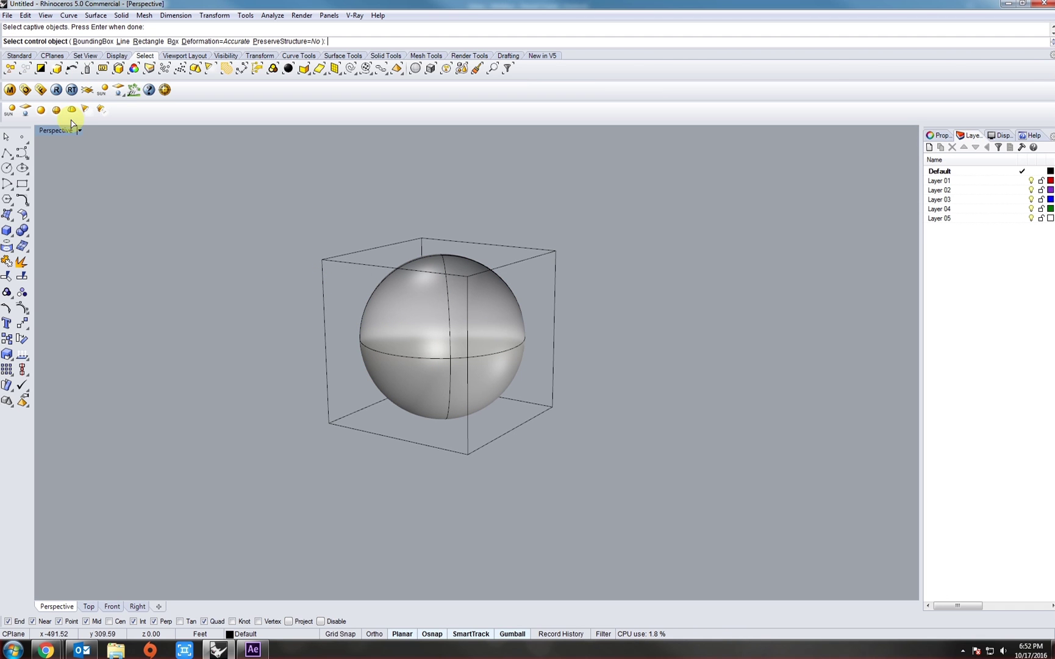
left_click(334, 260)
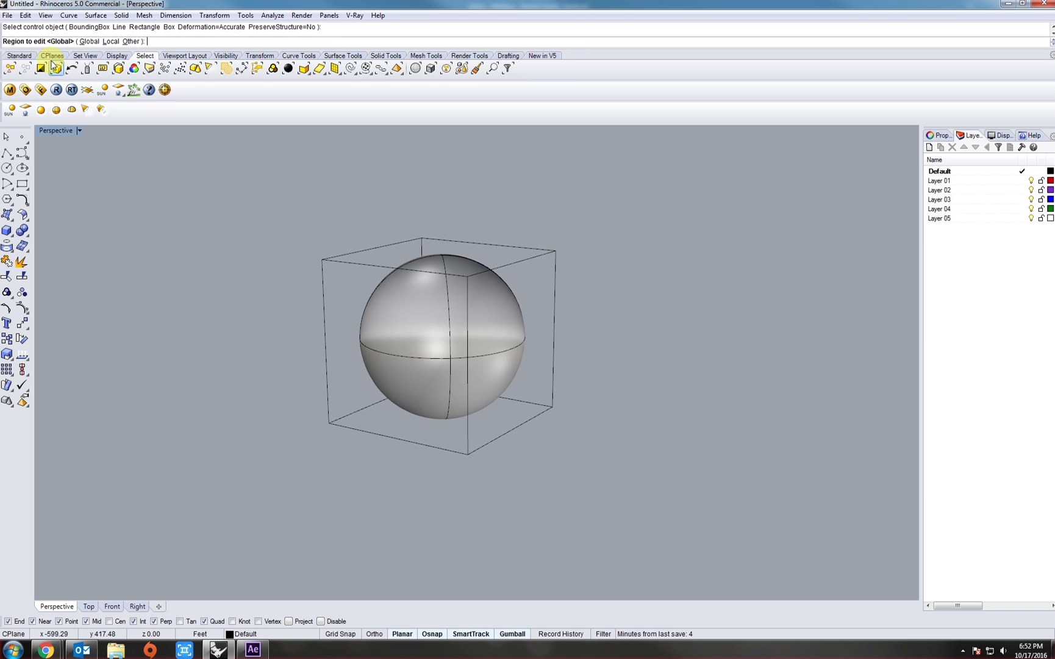
Step: Apply the cage globally and pull four right-side cage points out into a spike
key("Return")
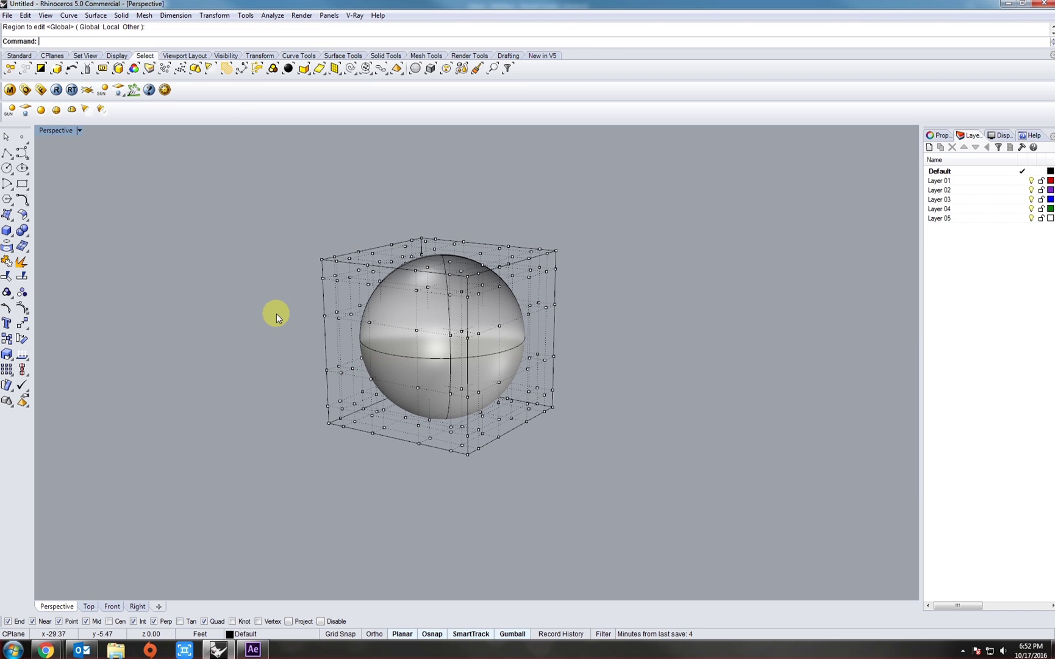
right_click_drag(298, 316, 570, 302)
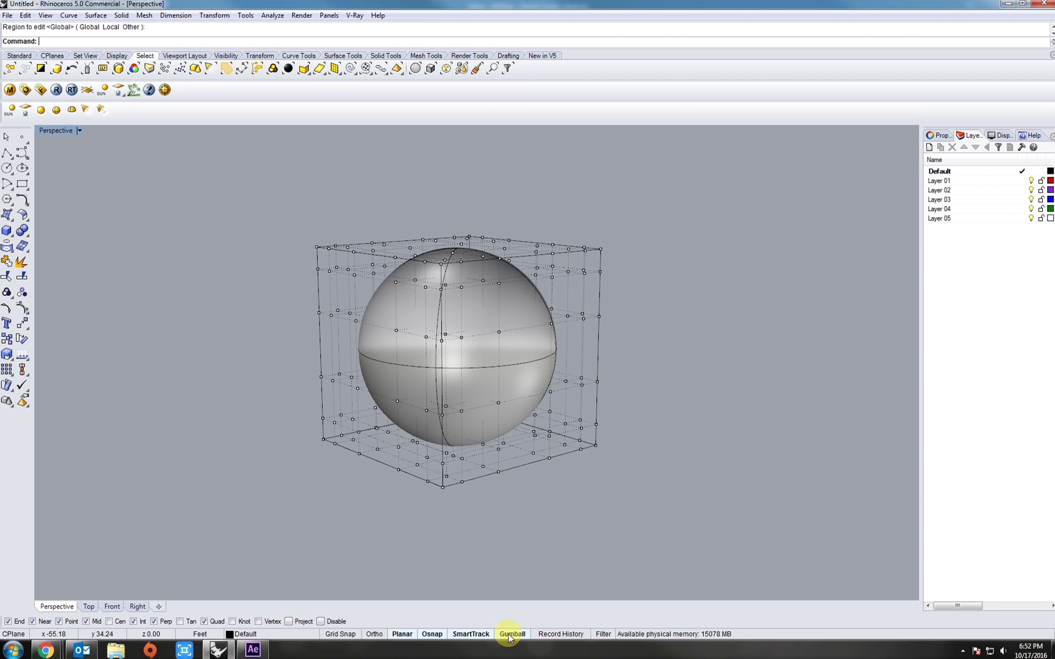
left_click_drag(558, 302, 623, 329)
right_click_drag(608, 325, 586, 395)
left_click_drag(573, 368, 800, 252)
right_click_drag(800, 252, 463, 357)
Step: Stretch a large block of cage points far to the left, then clear the selection
left_click_drag(323, 313, 603, 391)
right_click_drag(603, 391, 492, 368)
left_click_drag(492, 369, 263, 415)
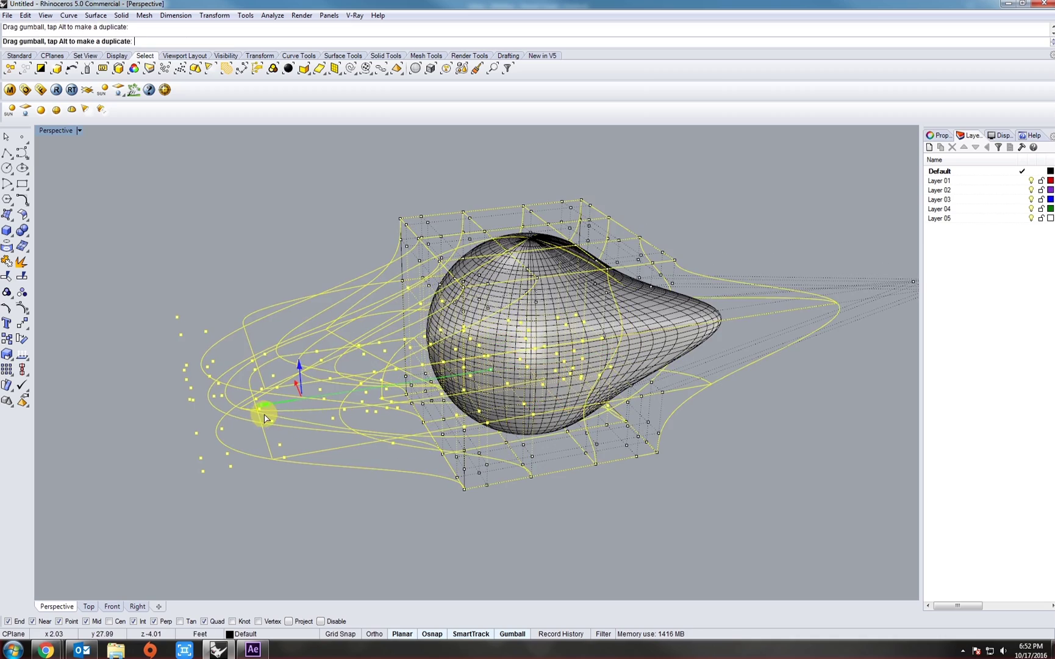
right_click_drag(361, 433, 222, 287)
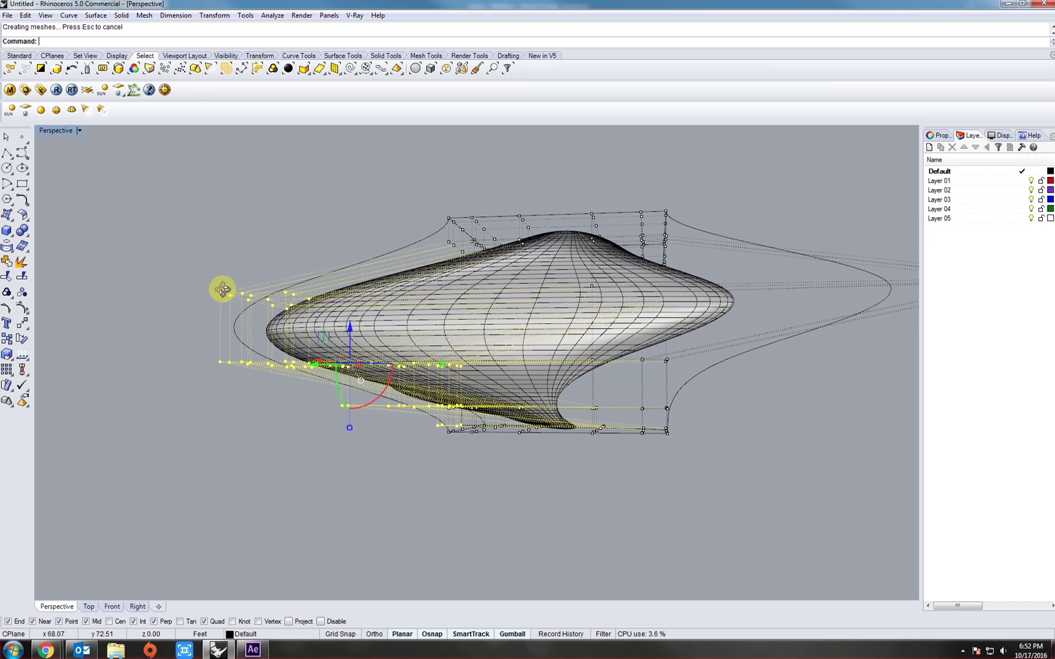
key("Escape")
Step: Rotate a group of cage points to twist the surface and lift the upper points upward
left_click_drag(801, 314, 525, 325)
right_click_drag(526, 325, 353, 313)
key("Escape")
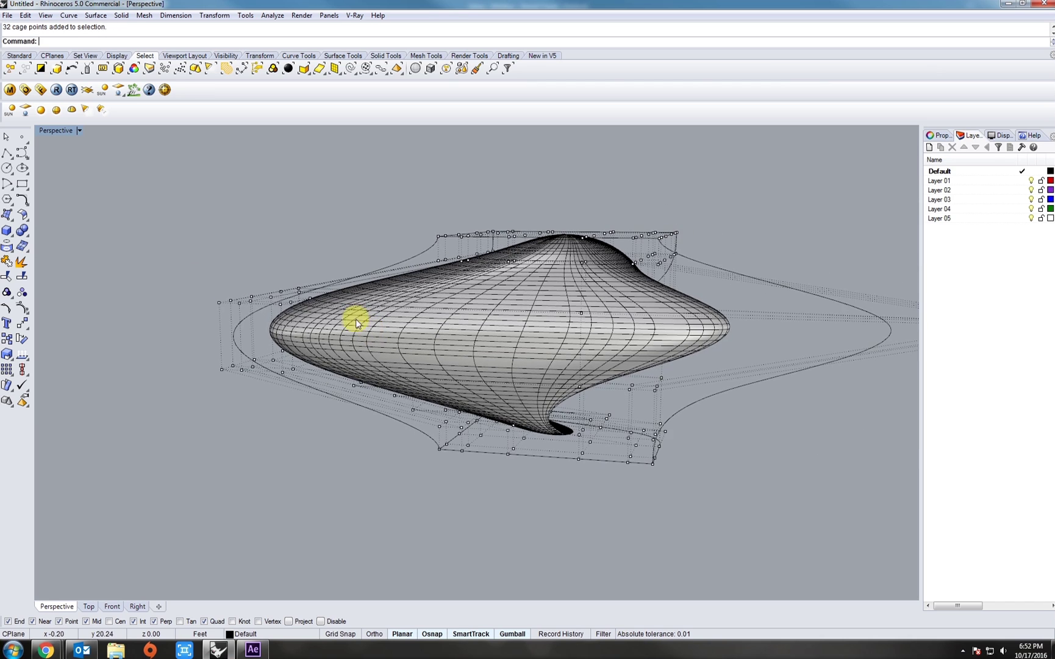
left_click_drag(771, 346, 201, 268)
right_click_drag(589, 353, 486, 373)
left_click_drag(473, 364, 505, 371)
right_click_drag(553, 413, 272, 190)
left_click_drag(272, 189, 382, 146)
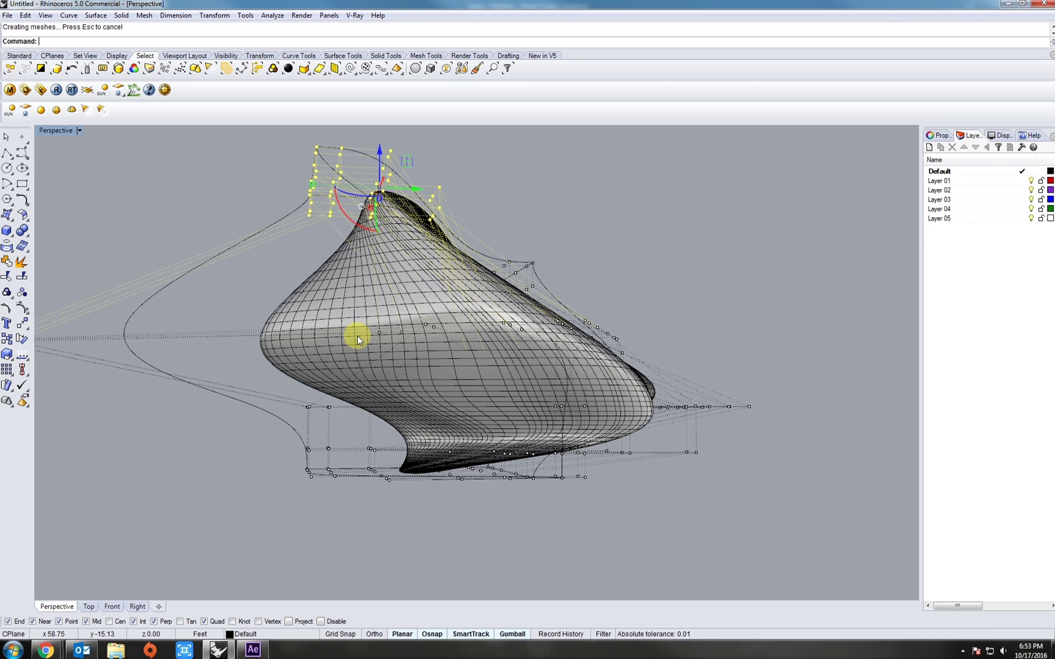
right_click_drag(358, 336, 378, 295)
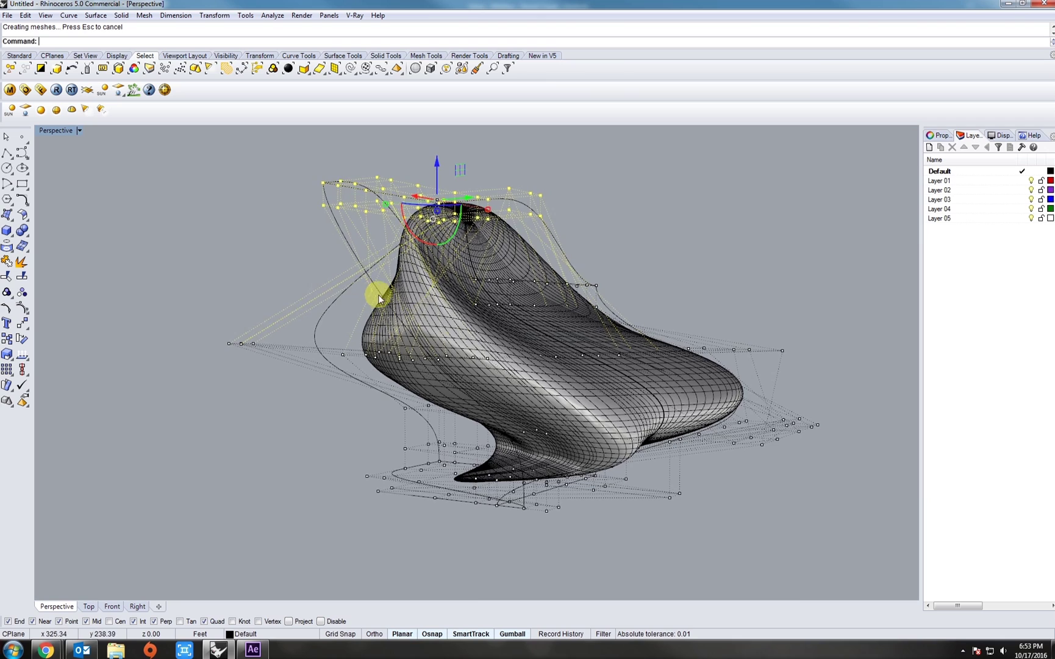
key("Escape")
Step: Pull a single cage control point to reshape the surface
right_click_drag(474, 311, 583, 312)
left_click(583, 314)
left_click_drag(584, 314, 604, 351)
right_click_drag(636, 353, 513, 389)
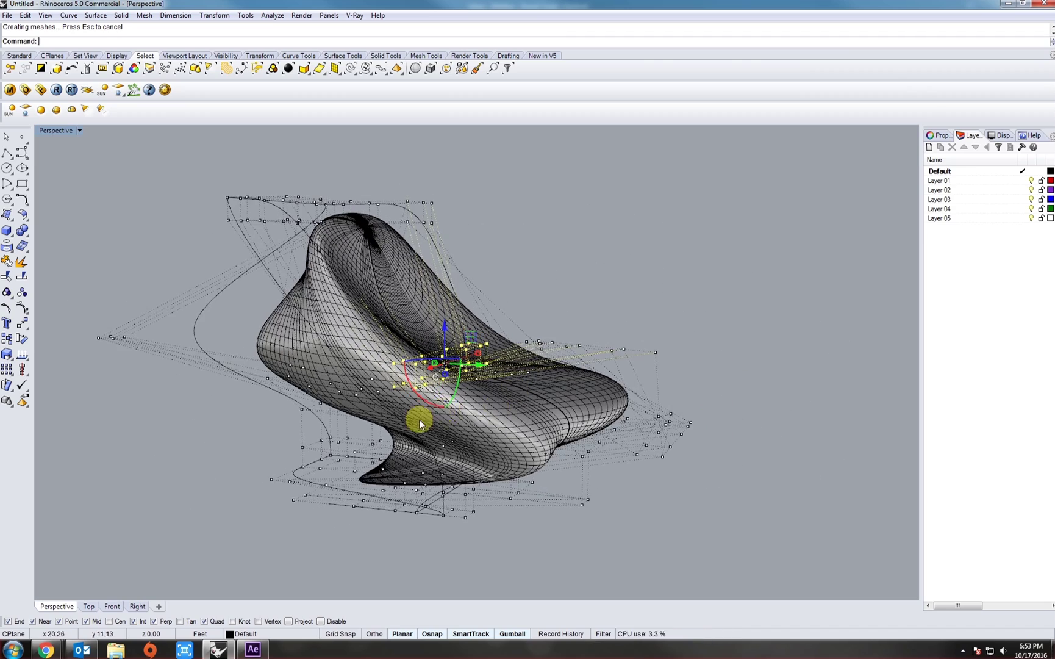
Step: Hide the control points and delete the cage curves
key("Escape")
key("Escape")
right_click_drag(410, 419, 441, 440)
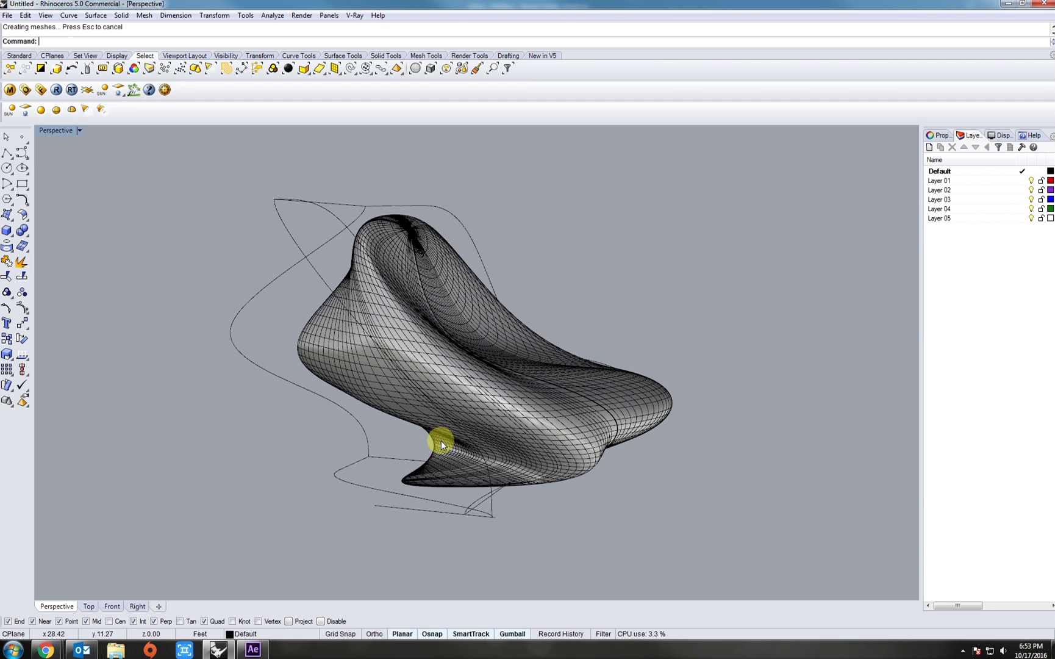
left_click(408, 493)
key("Delete")
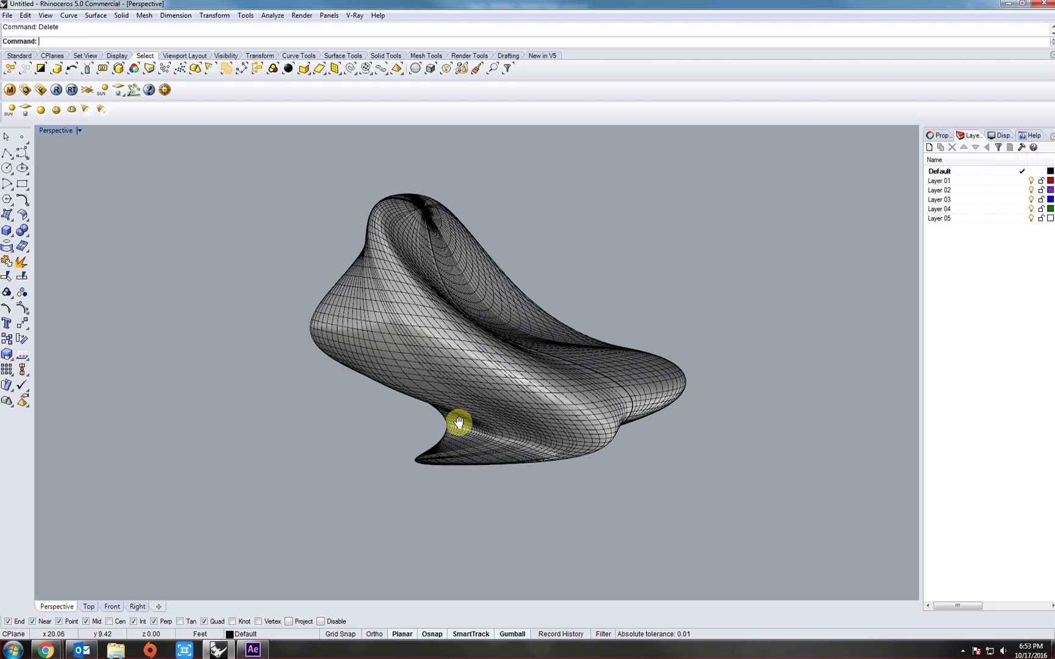
Step: Select the deformed surface and Rebuild it with 13 U and V points at degree 3
right_click_drag(459, 422, 482, 386)
left_click(471, 378)
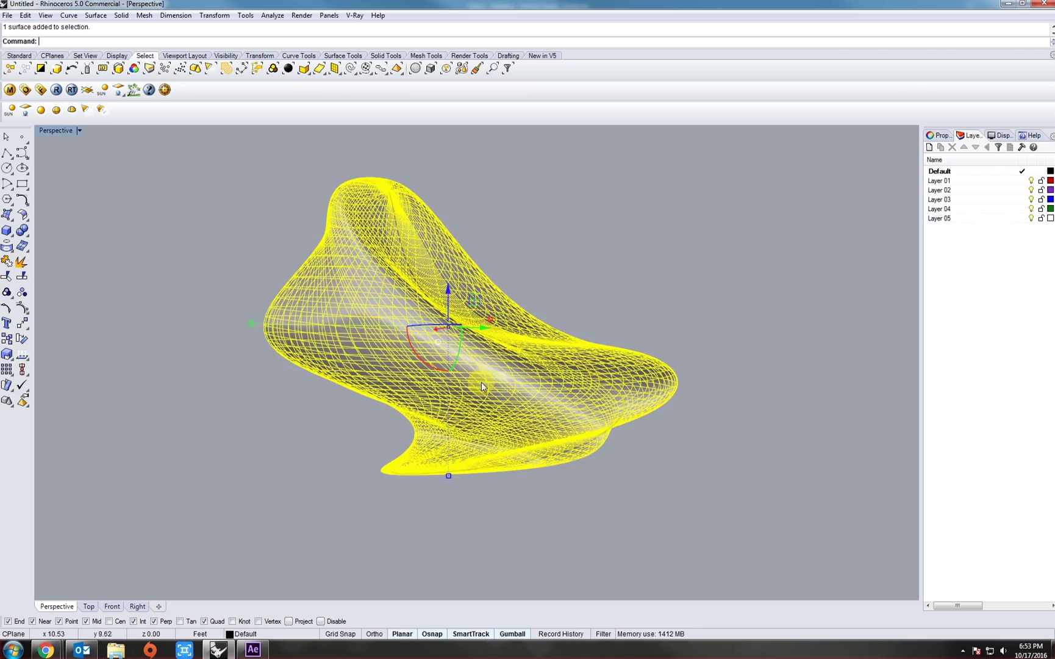
type("Rebuild")
key("Return")
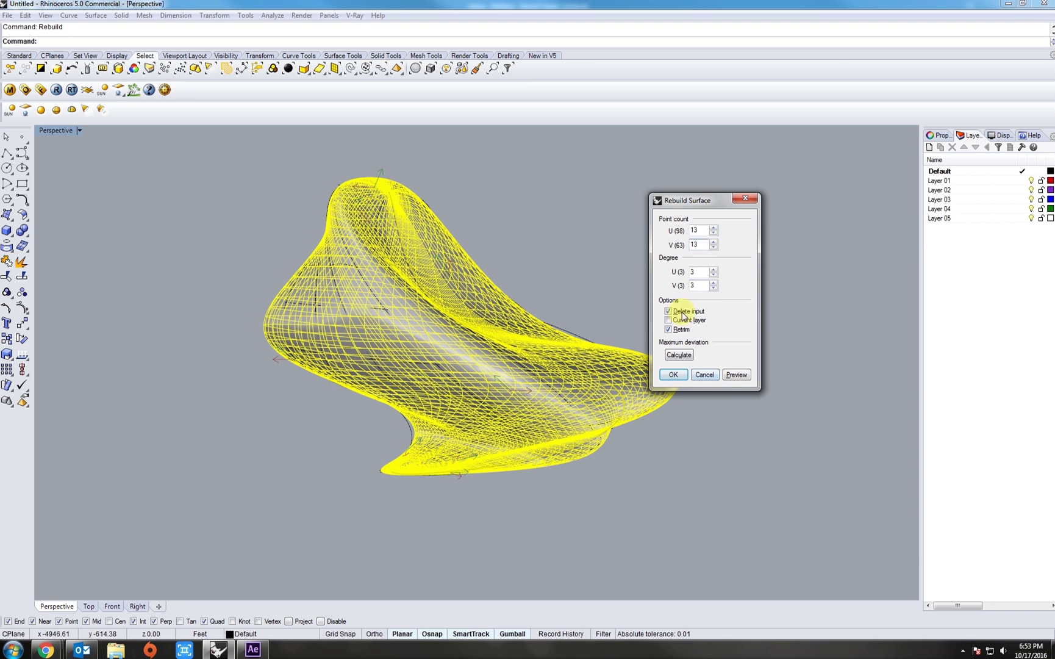
left_click(674, 375)
right_click_drag(547, 358, 477, 407)
left_click(478, 400)
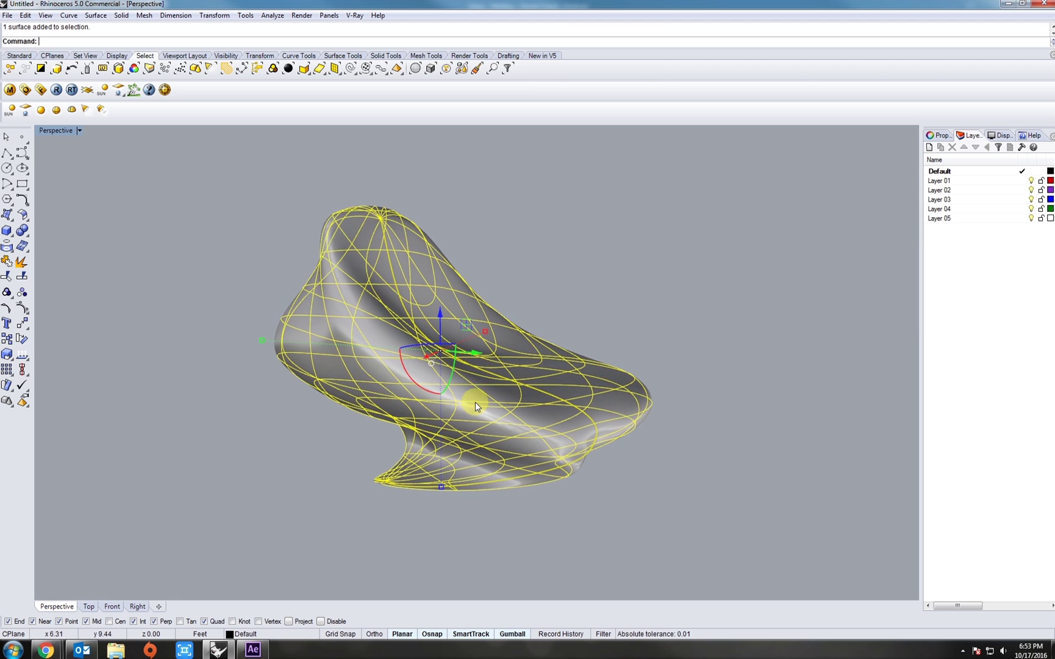
Step: Delete the rebuilt organic surface
scroll(486, 405, "down", 3)
right_click_drag(378, 390, 327, 394)
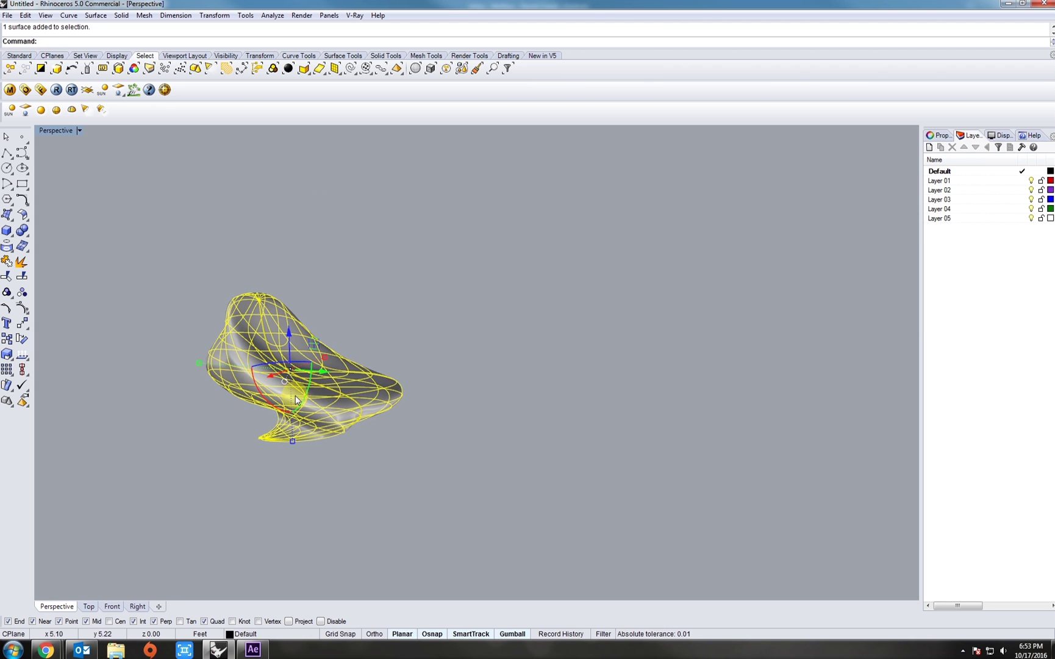
key("Delete")
Step: Draw a new sphere near the centre of the Perspective view and select it
left_click(6, 232)
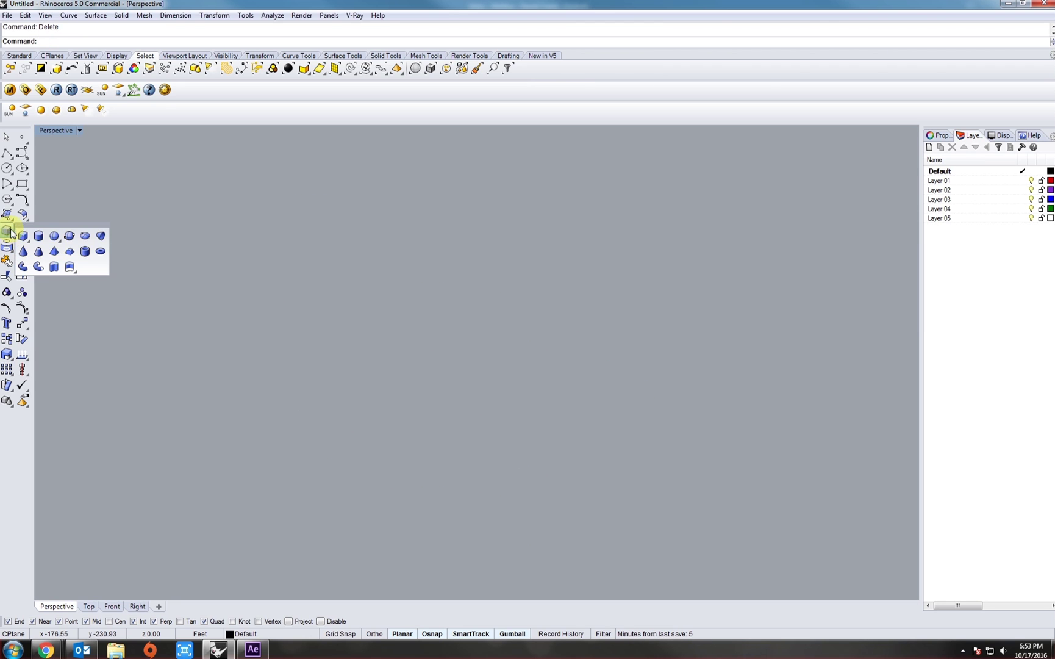
left_click(6, 230)
left_click(61, 236)
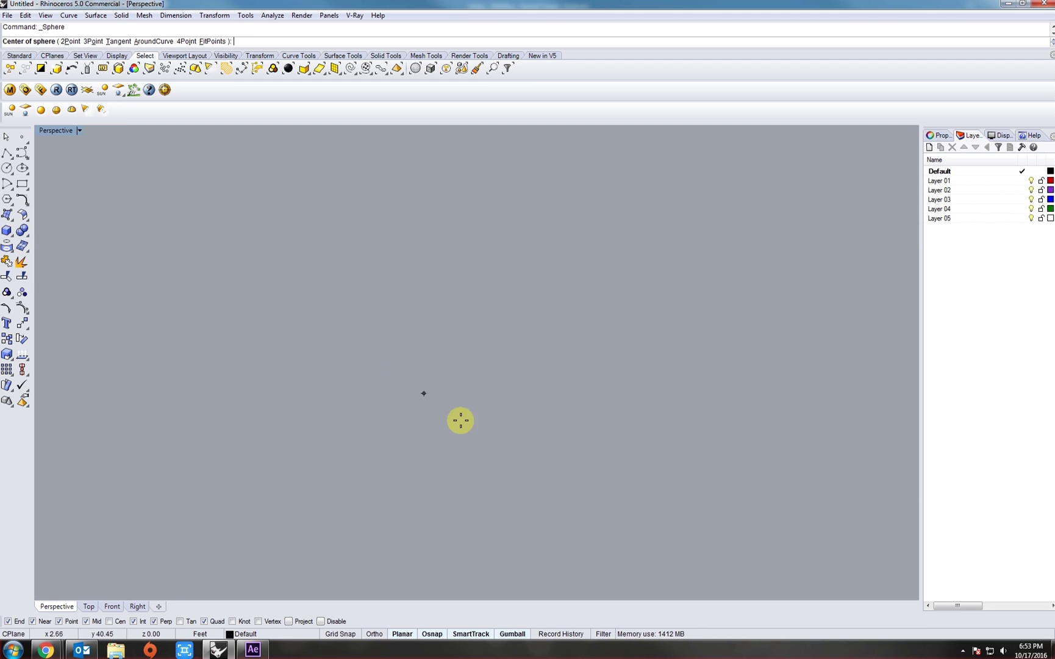
left_click(446, 430)
left_click(555, 438)
left_click(528, 365)
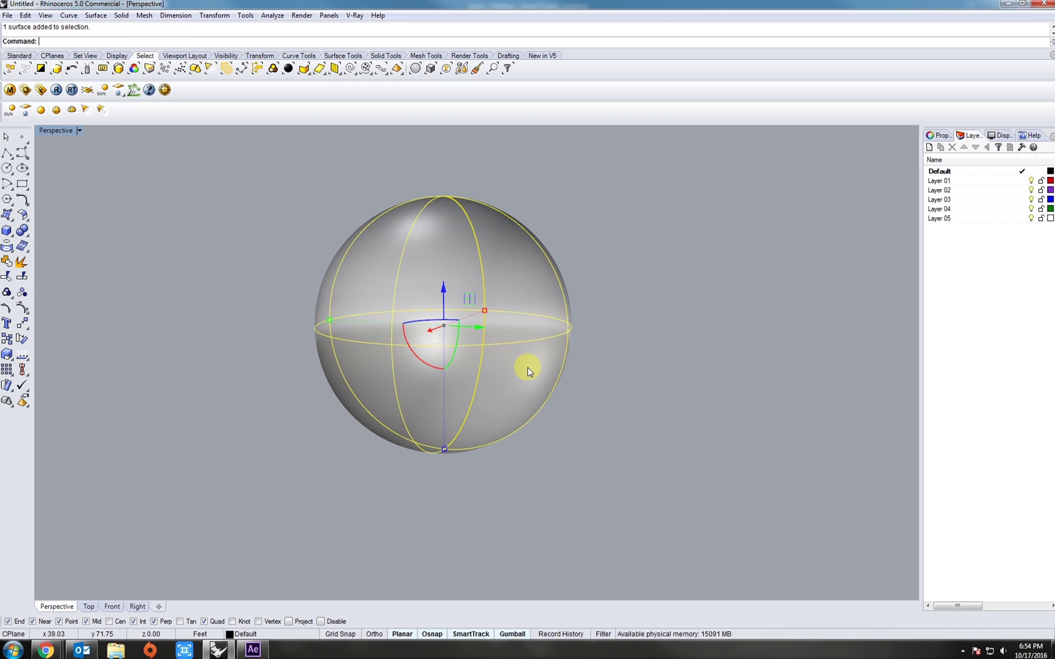
left_click_drag(485, 383, 469, 361)
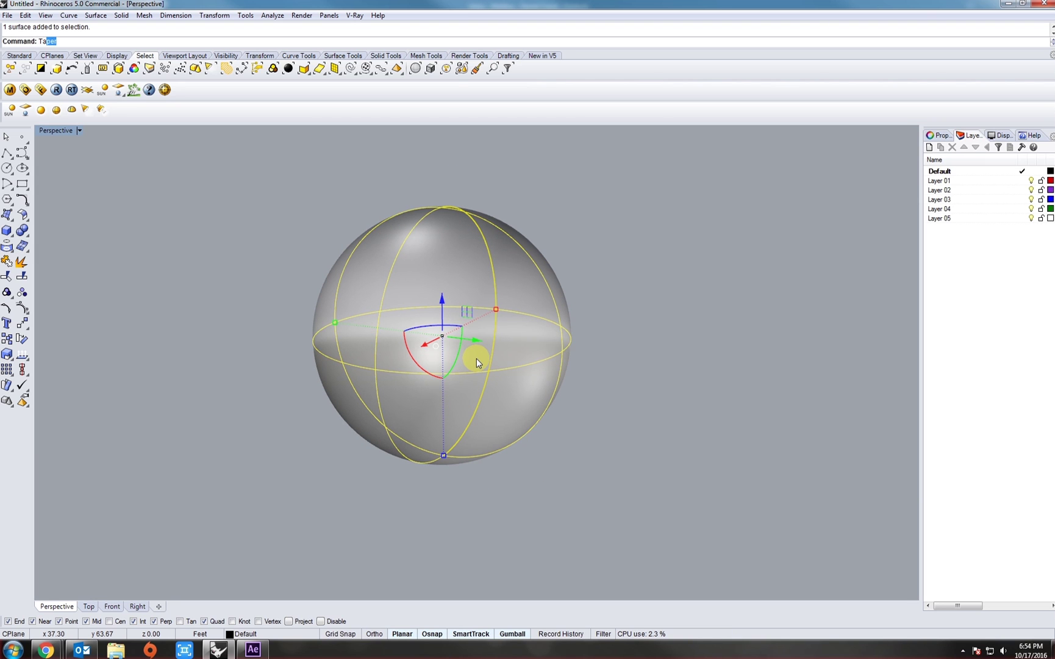
Step: Start Taper with the axis beginning at the sphere's bottom, showing all four views
type("Ta")
key("Return")
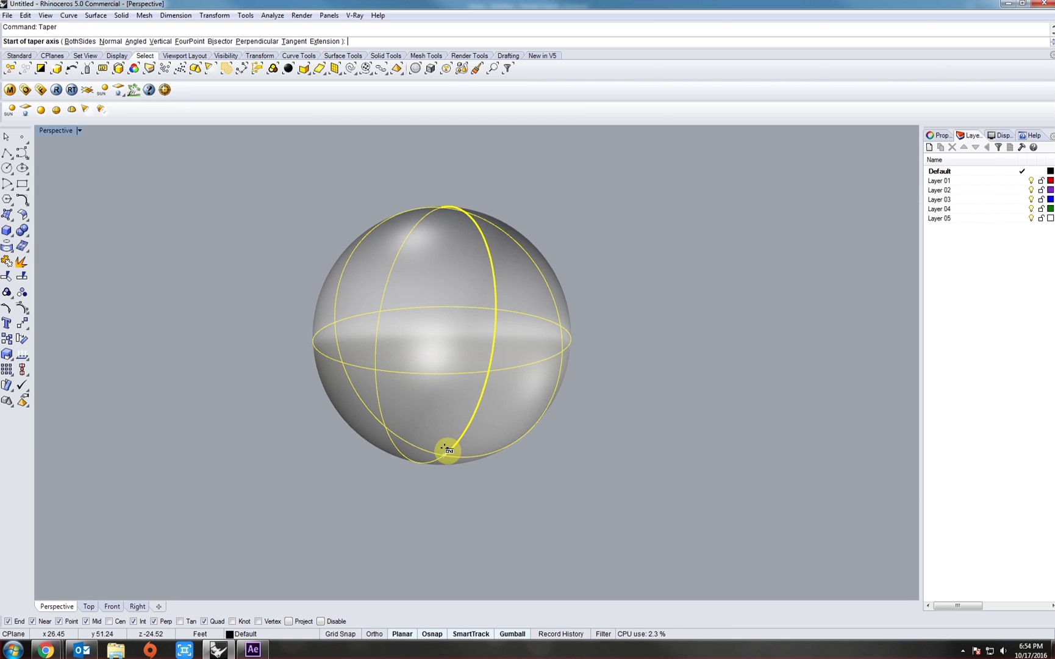
left_click(446, 451)
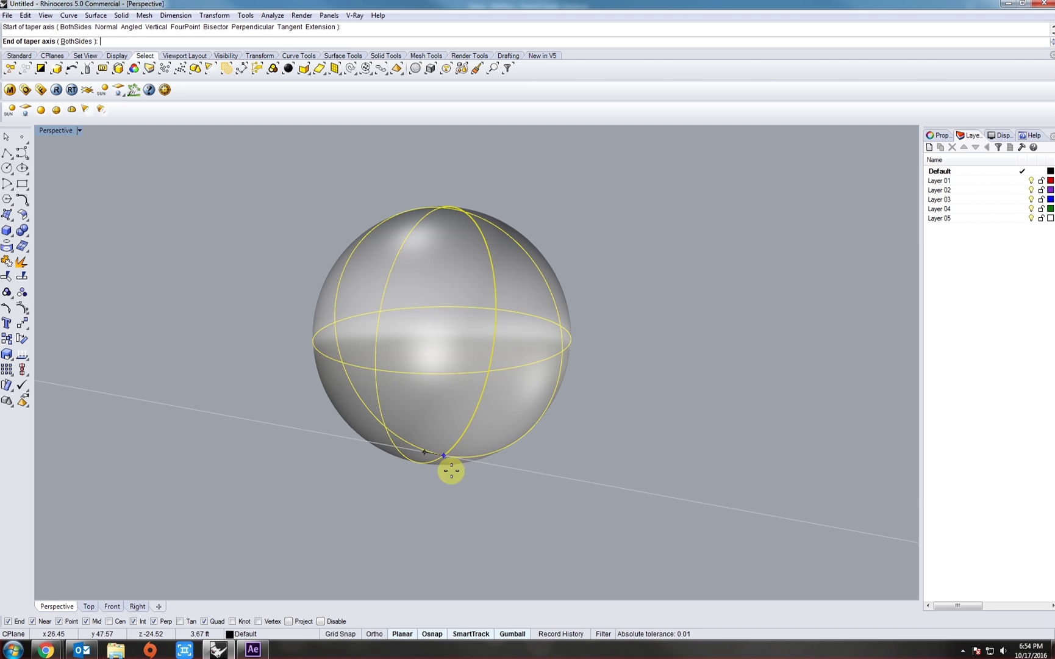
double_click(51, 132)
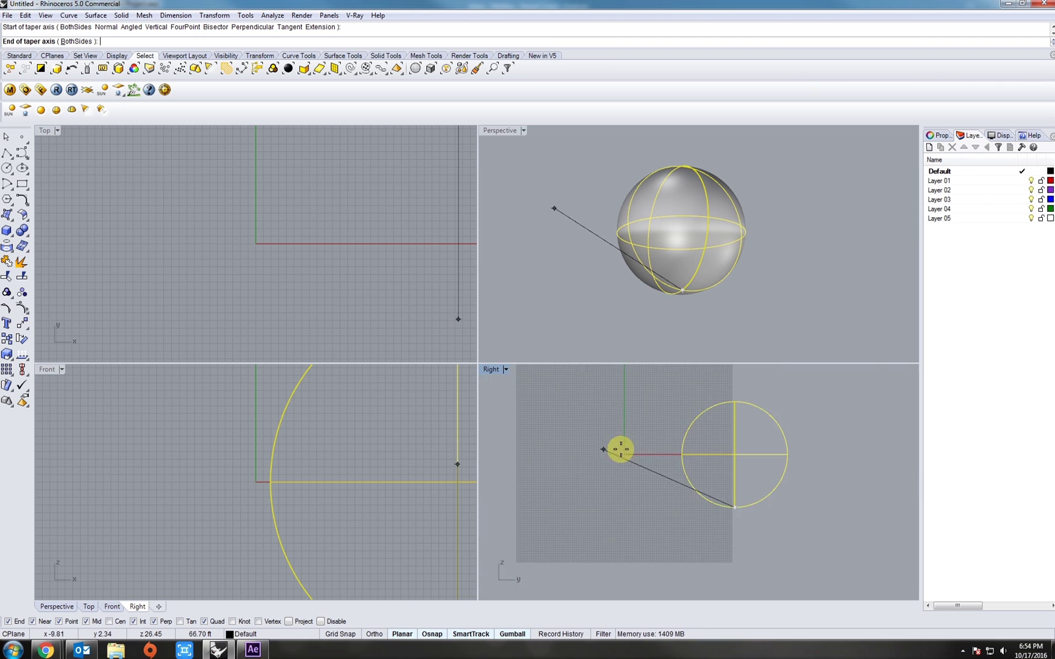
right_click_drag(621, 449, 591, 472)
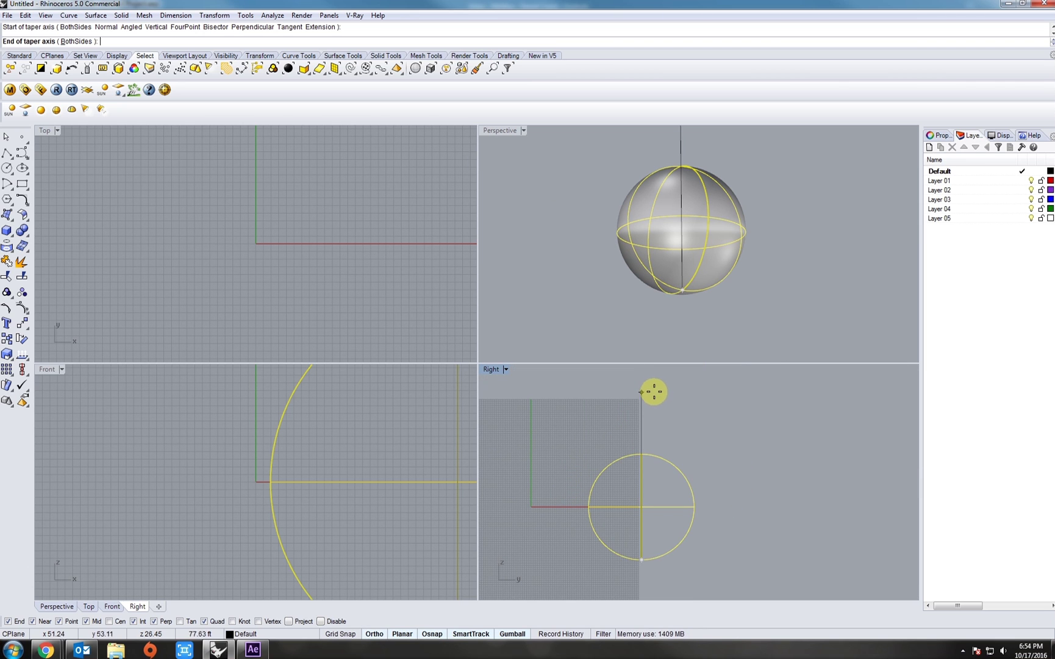
scroll(653, 391, "down", 5)
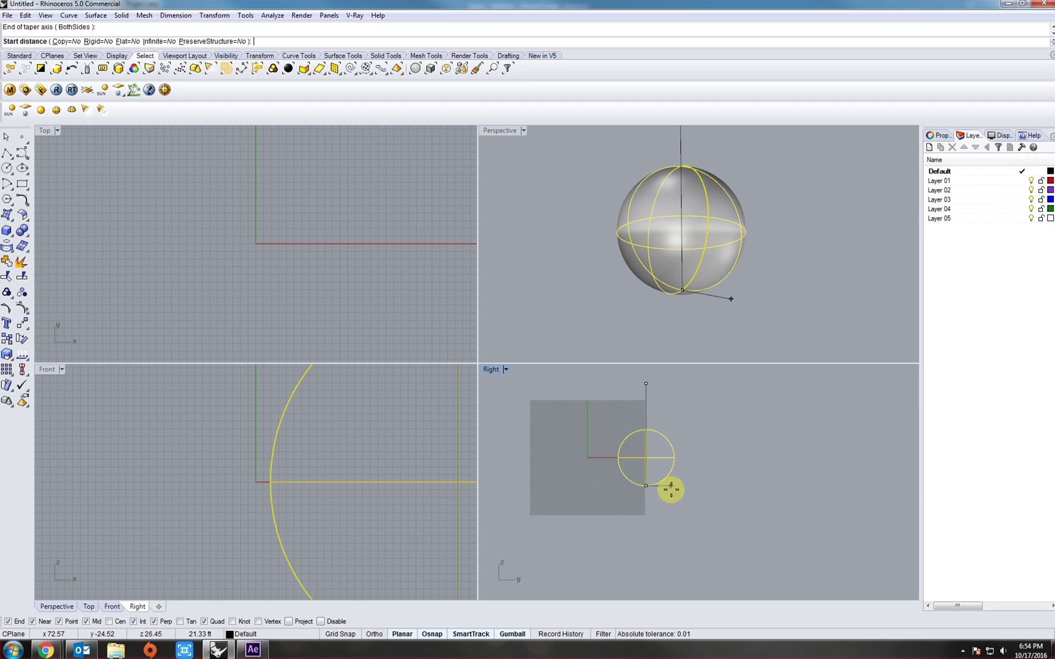
Step: Set the taper's start and end widths so the sphere narrows into an egg
left_click(701, 487)
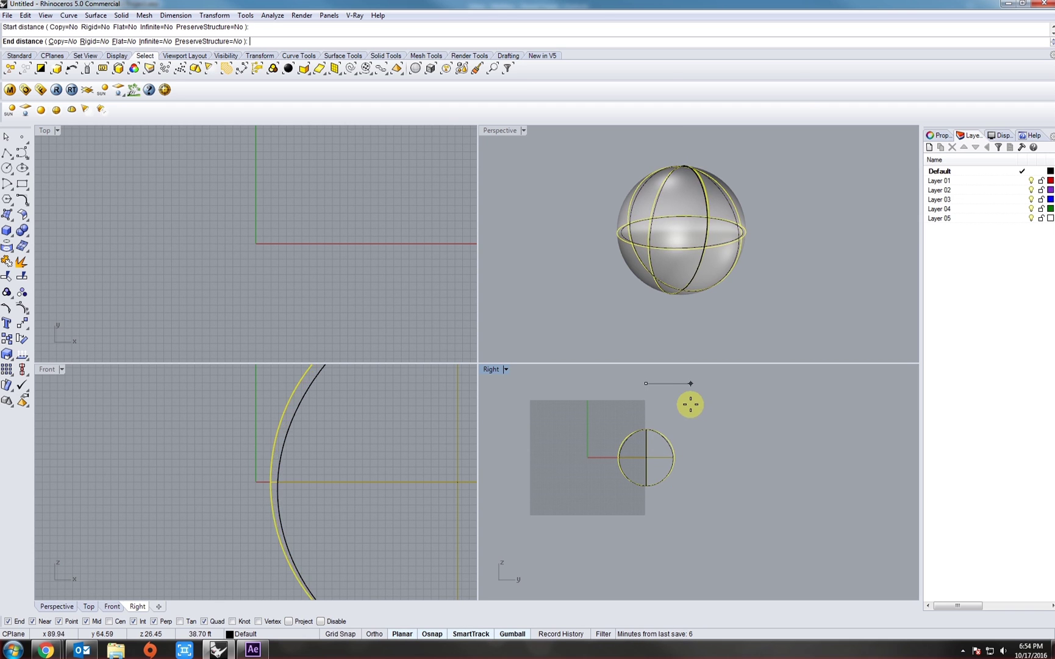
scroll(651, 400, "up", 5)
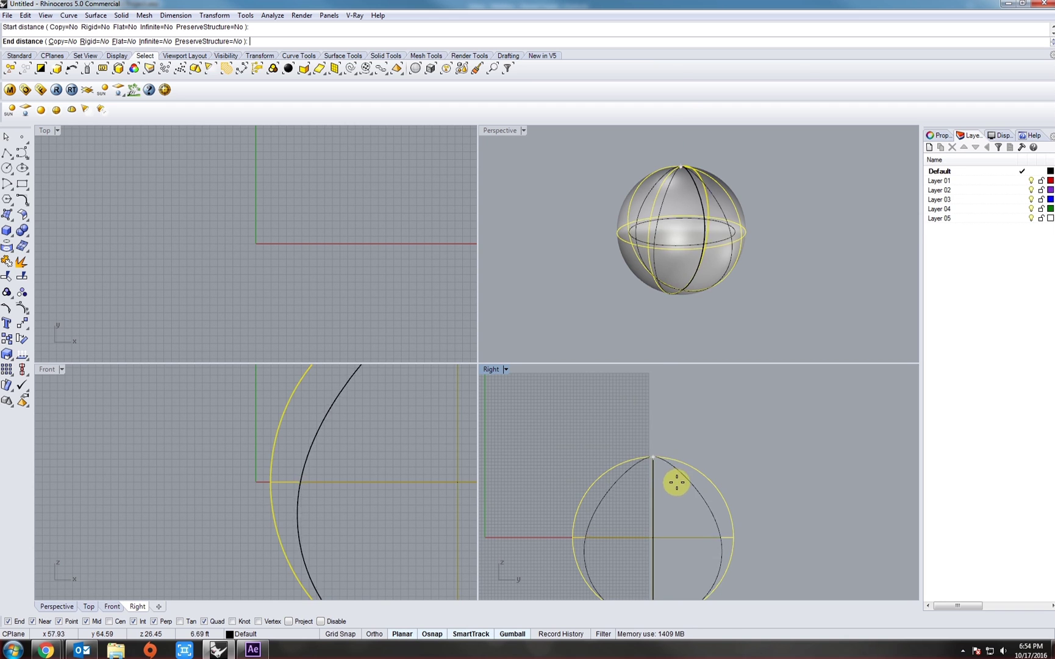
scroll(666, 464, "down", 5)
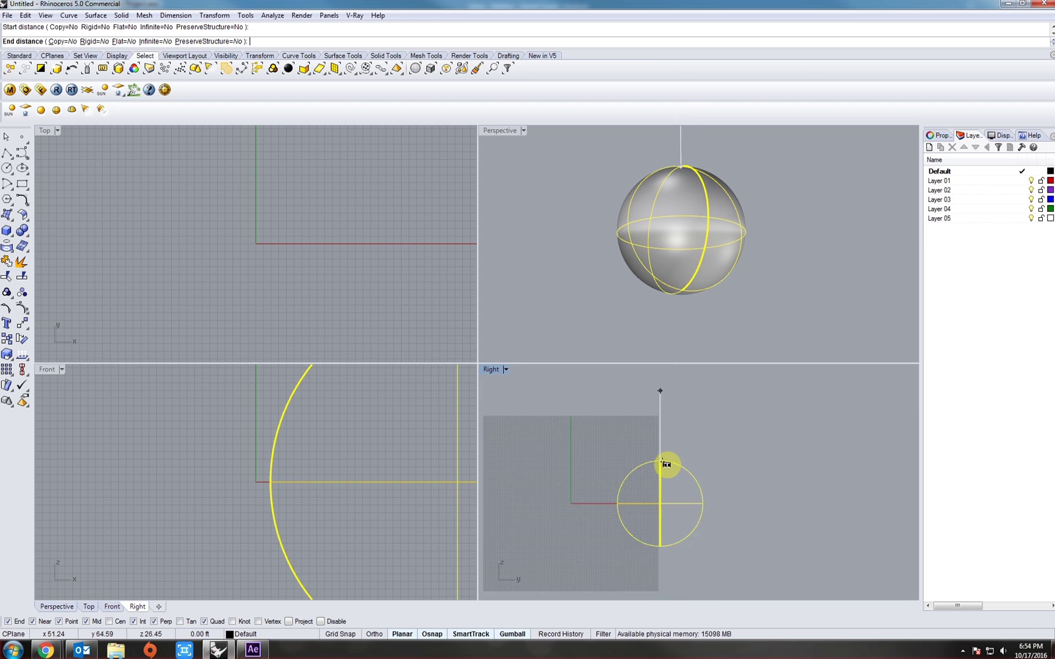
left_click(672, 431)
right_click_drag(681, 223, 665, 291)
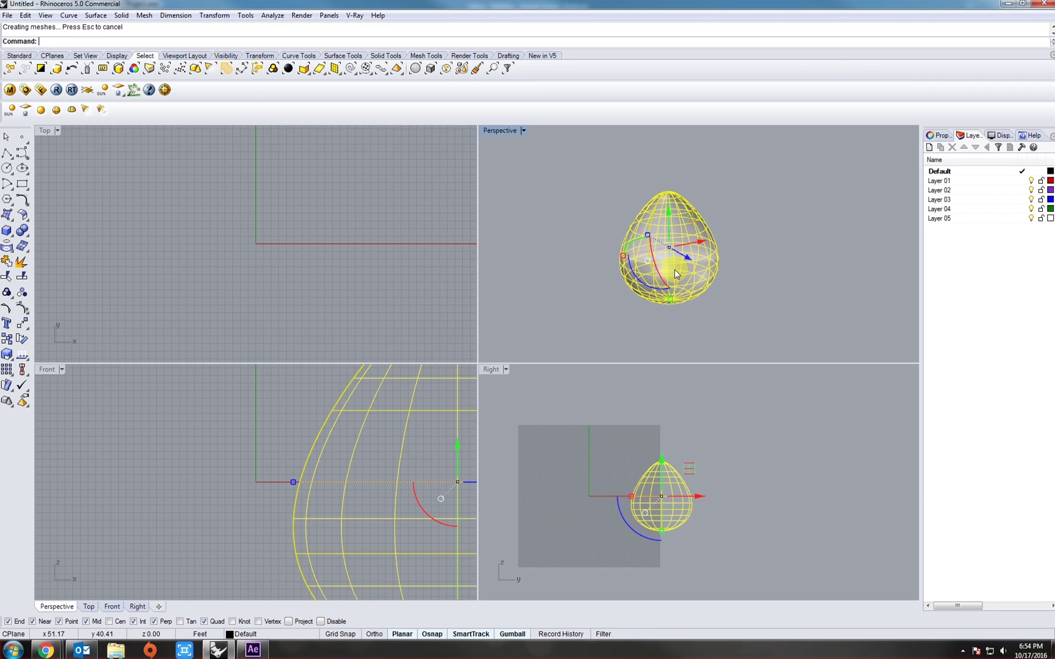
Step: Twist the egg about an axis, using two reference points to set the angle
type("wist")
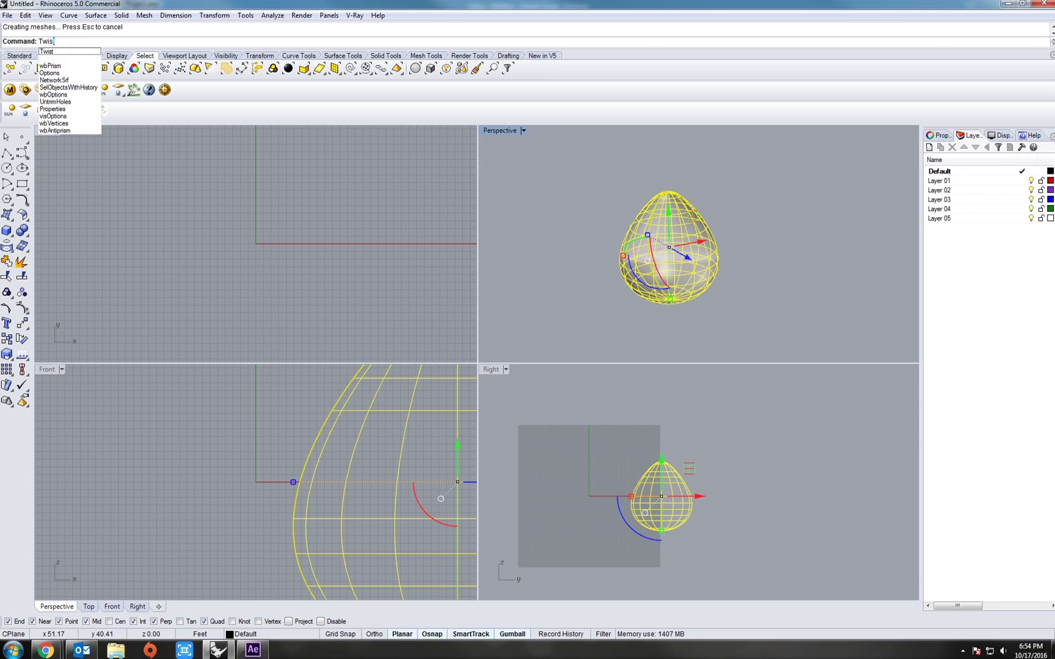
key("Return")
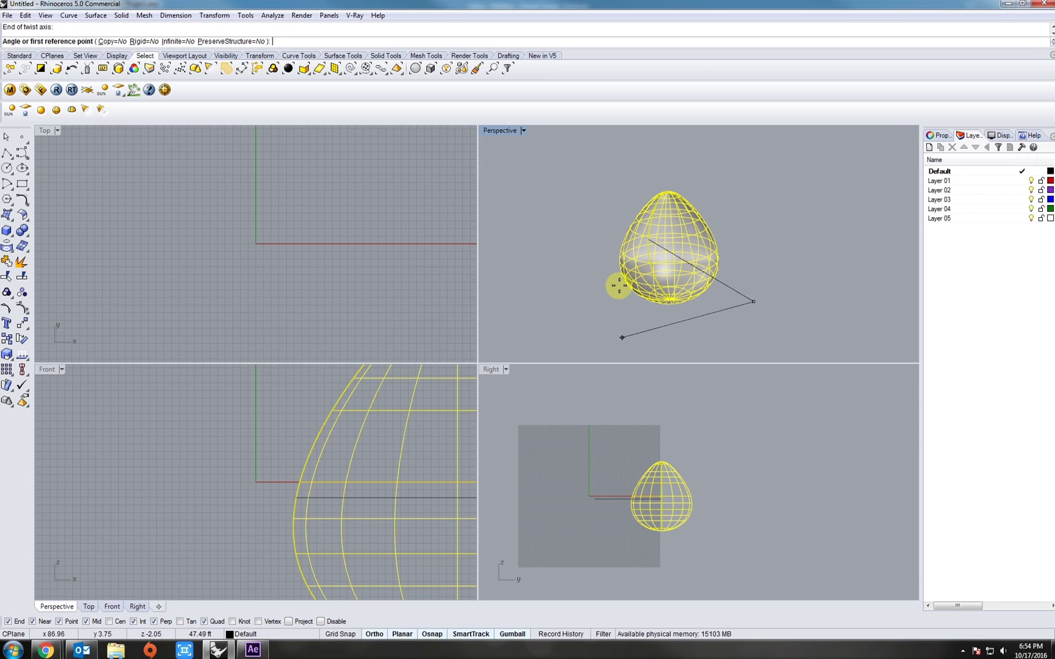
right_click_drag(677, 261, 664, 235)
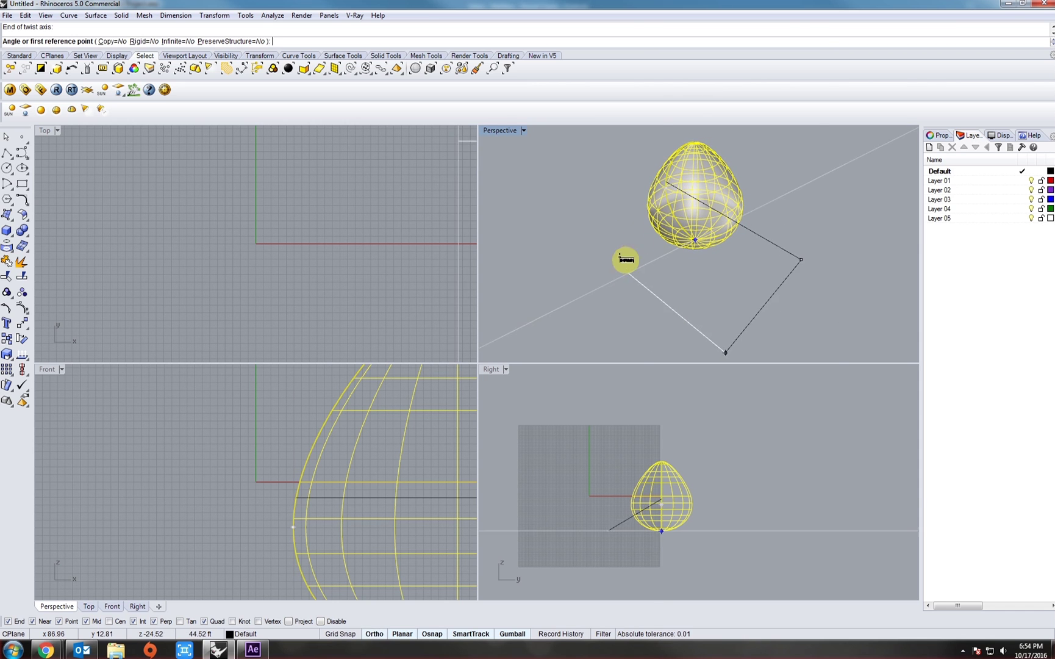
right_click_drag(667, 180, 626, 275)
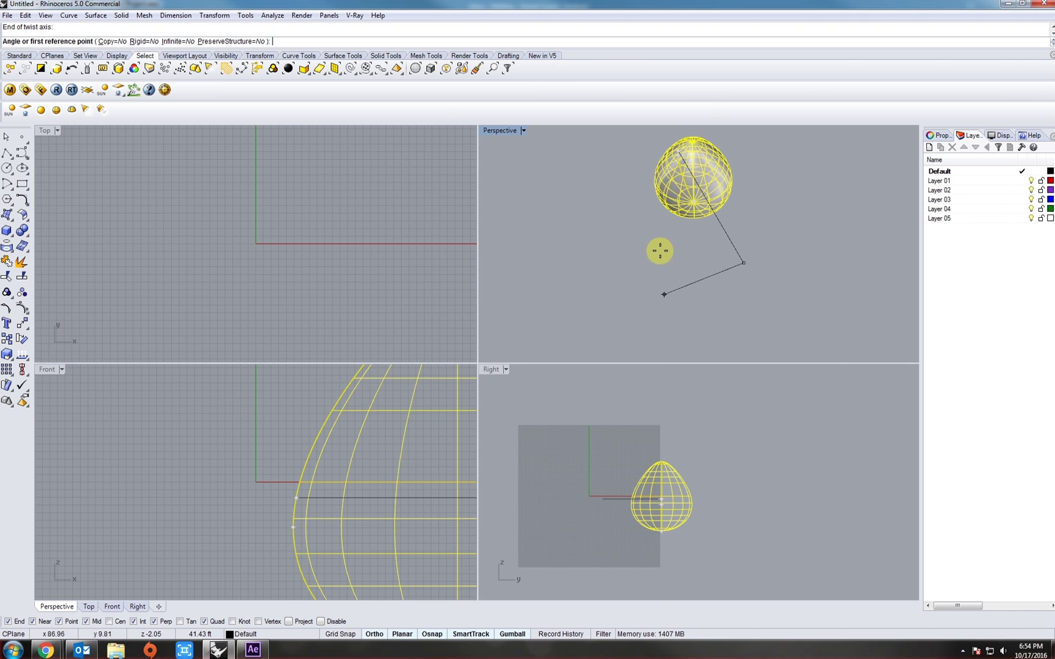
left_click(689, 276)
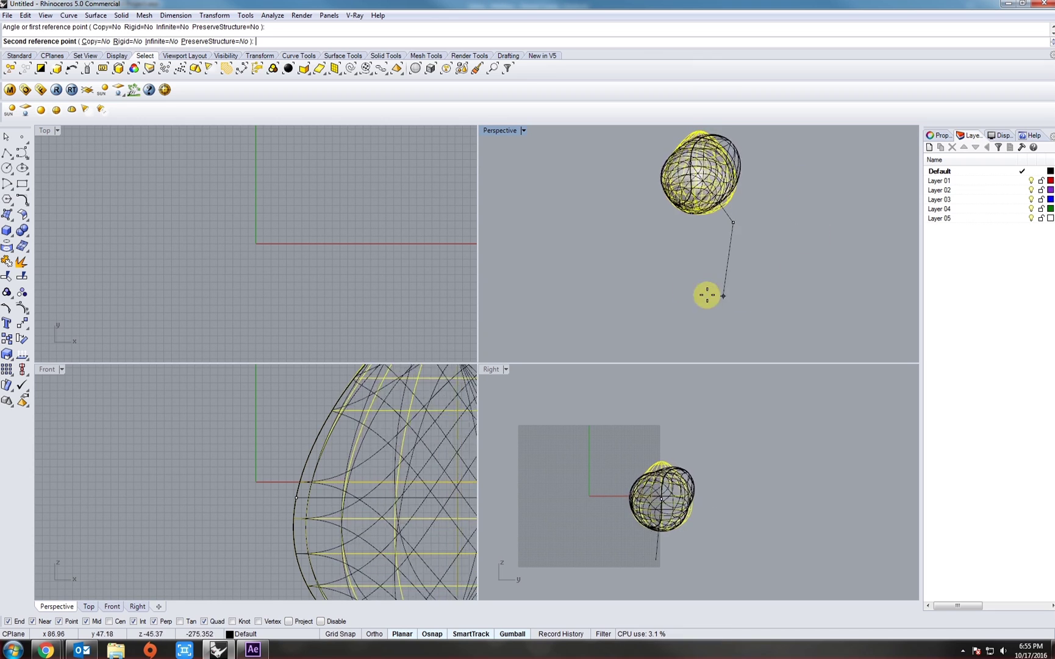
left_click(644, 211)
Step: Select the twisted egg and Rebuild it with 13 U and V points at degree 3
left_click(572, 185)
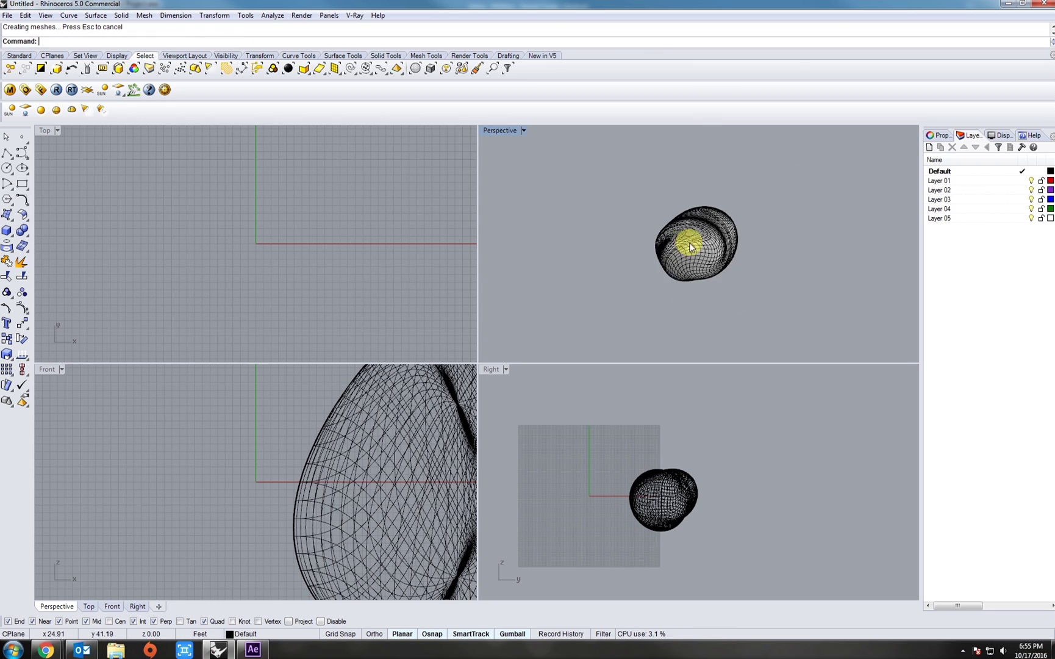
scroll(672, 245, "up", 5)
right_click_drag(636, 228, 715, 233)
left_click(715, 233)
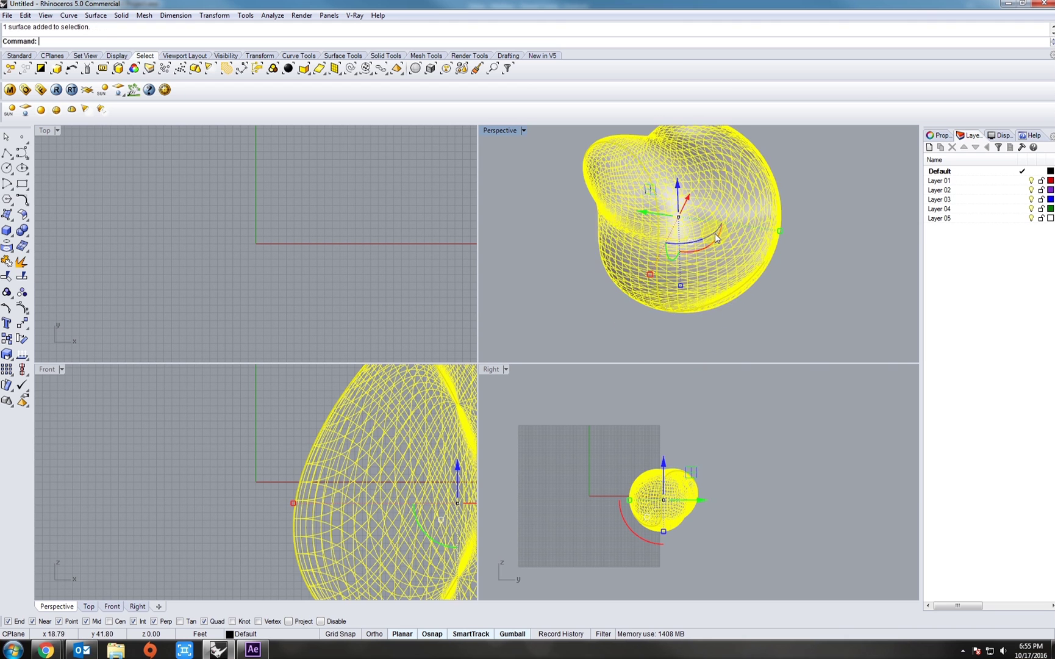
key("Return")
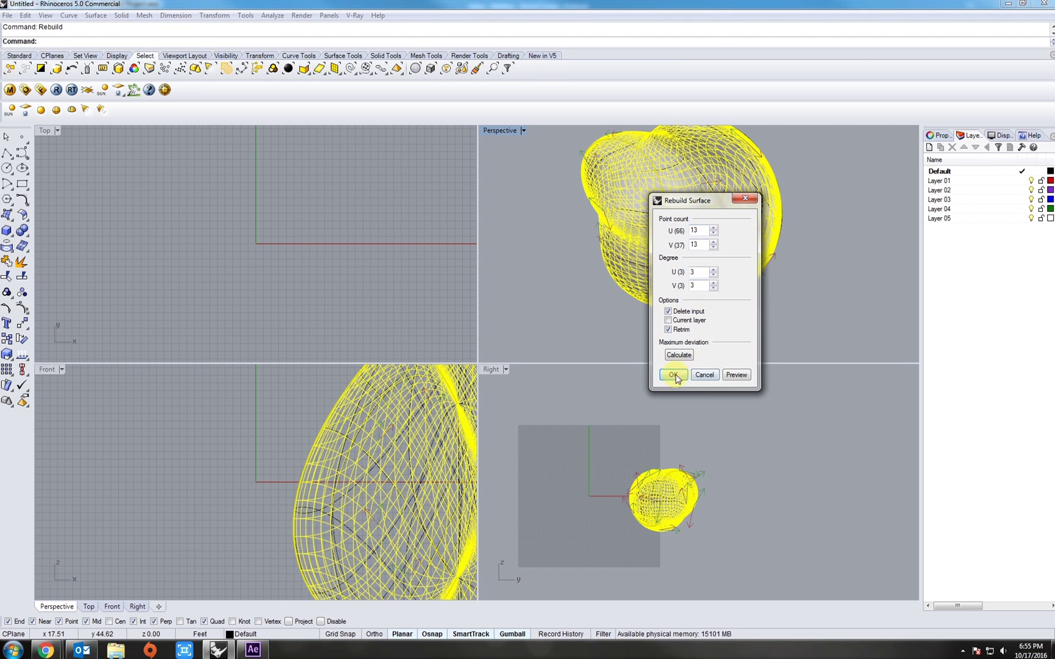
left_click(674, 375)
mouse_move(640, 267)
right_mouse_down()
mouse_move(678, 244)
mouse_move(694, 251)
mouse_move(587, 208)
mouse_move(632, 322)
mouse_move(683, 198)
mouse_move(651, 241)
mouse_move(758, 232)
mouse_move(683, 258)
right_mouse_up()
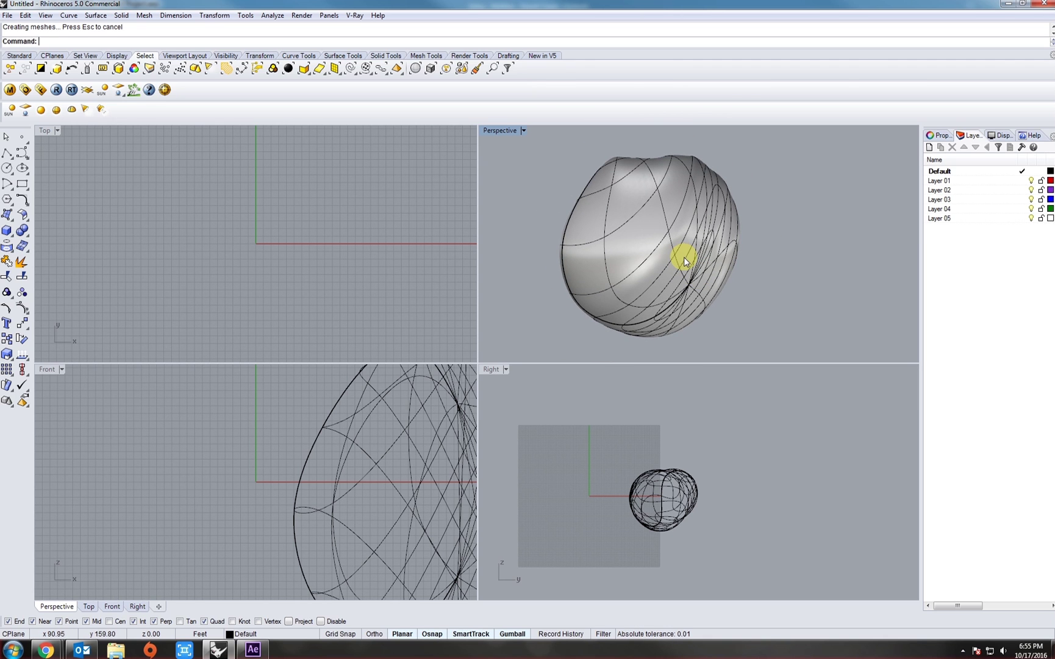